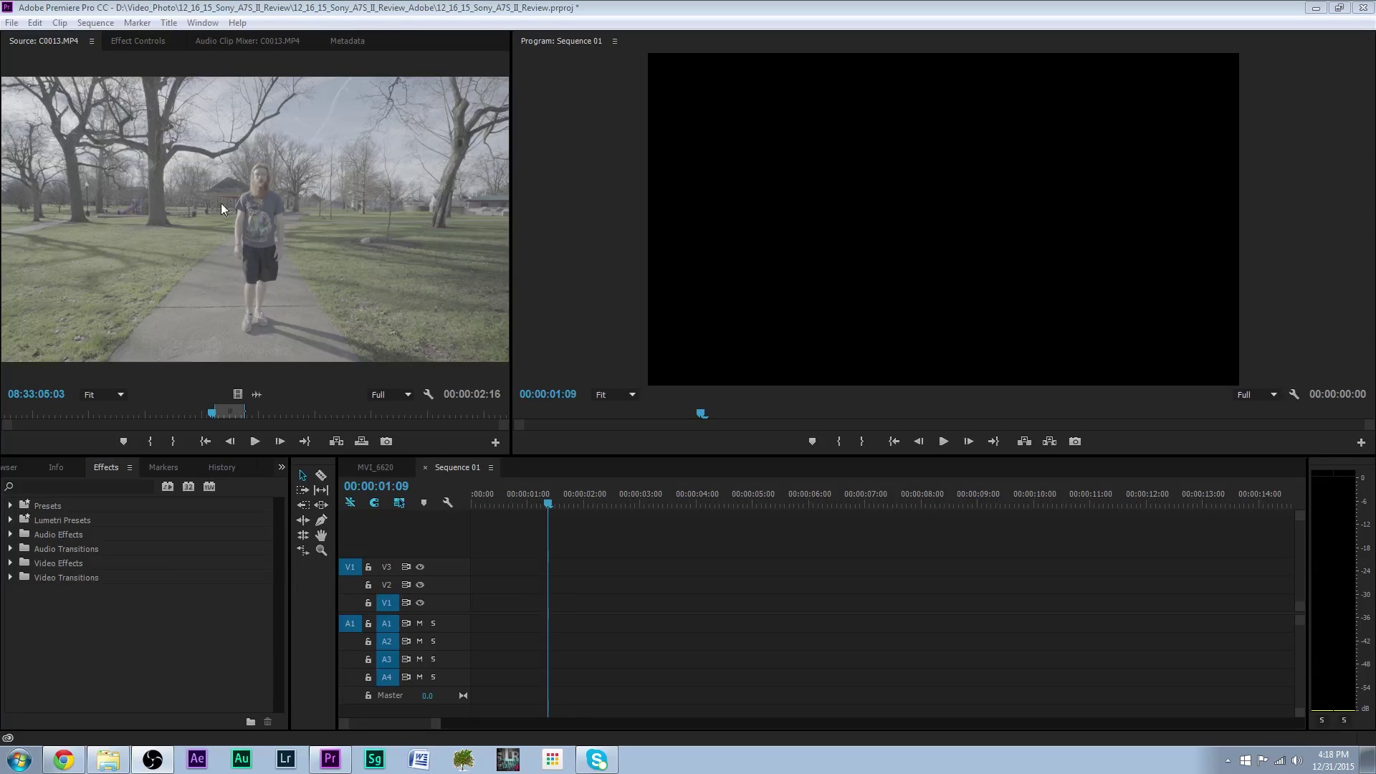
Place clip C0013.MP4 at the start of Sequence 01 on track V1 and switch to the color grading workspace
left_click_drag(249, 205, 495, 618)
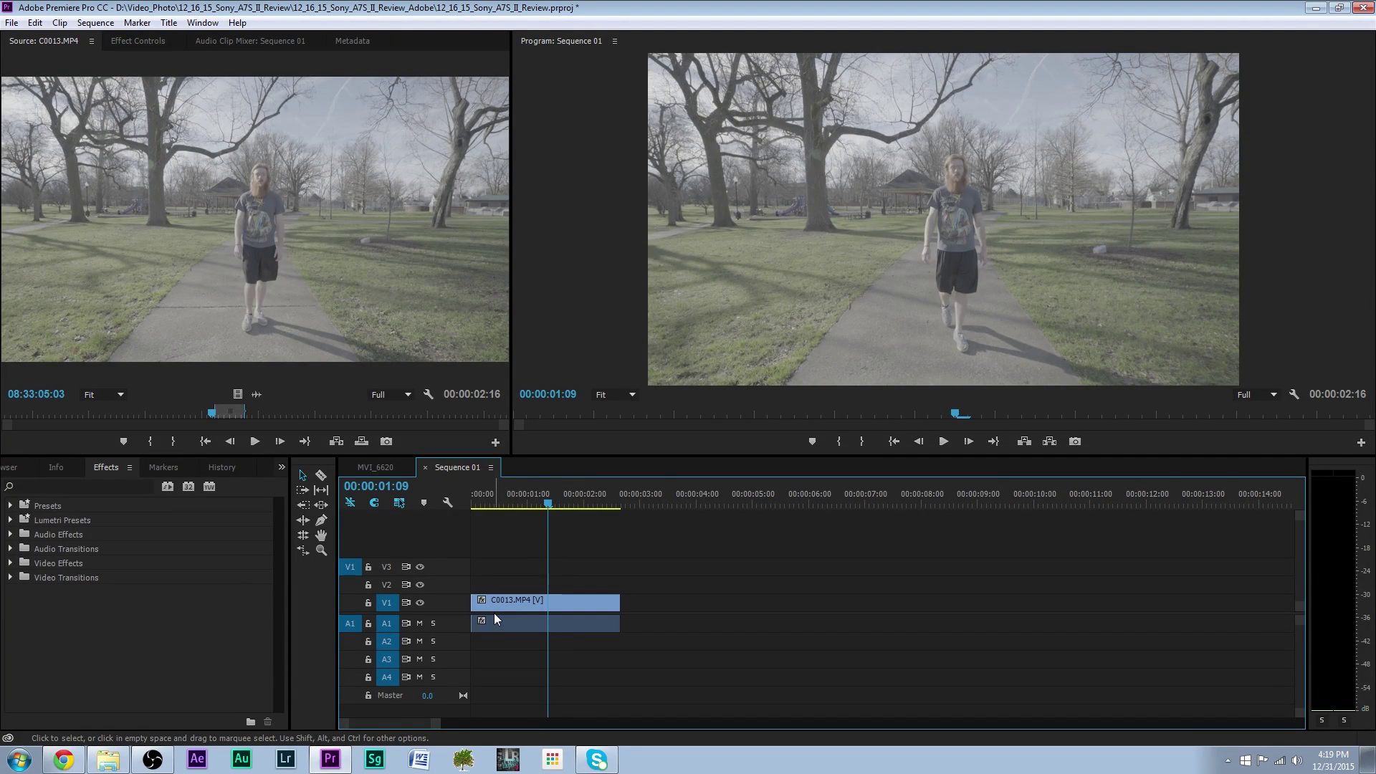
key("shift")
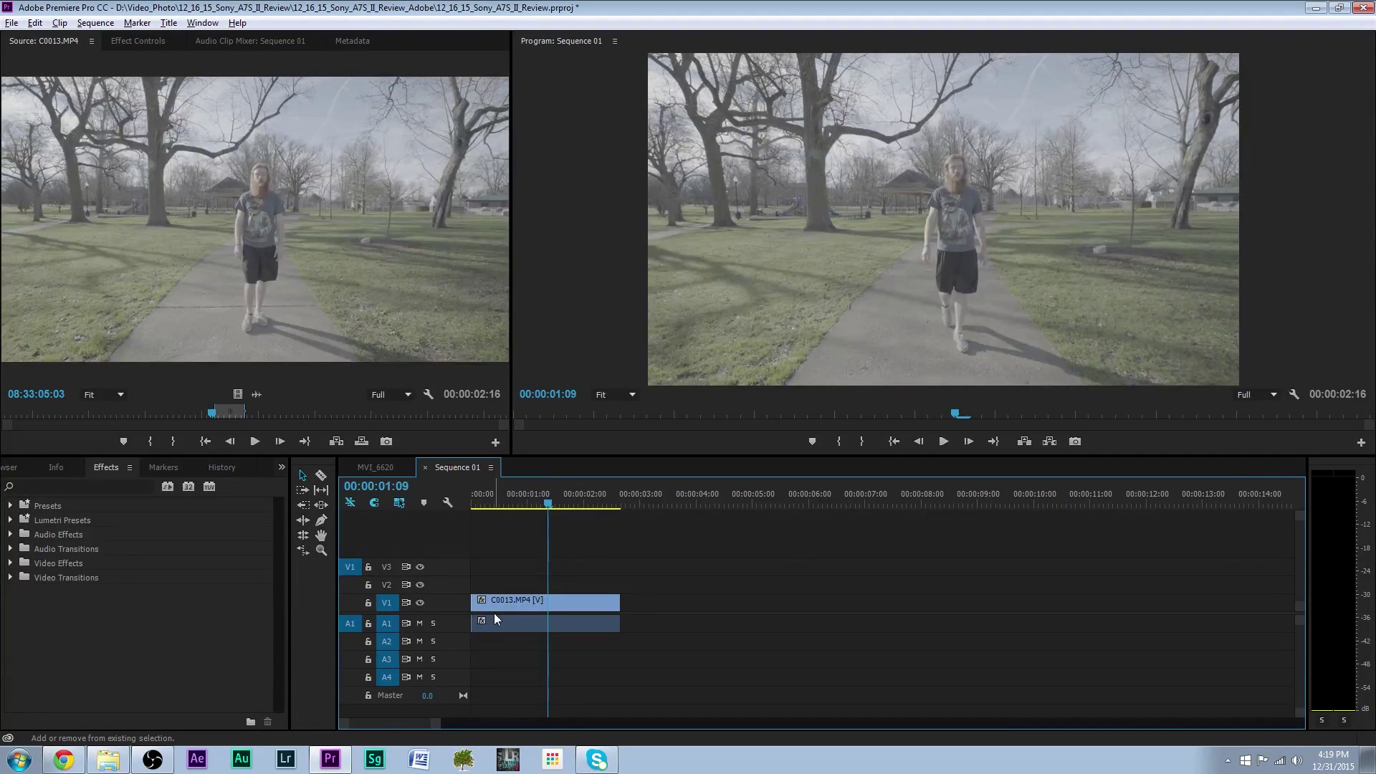
key("alt+shift+3")
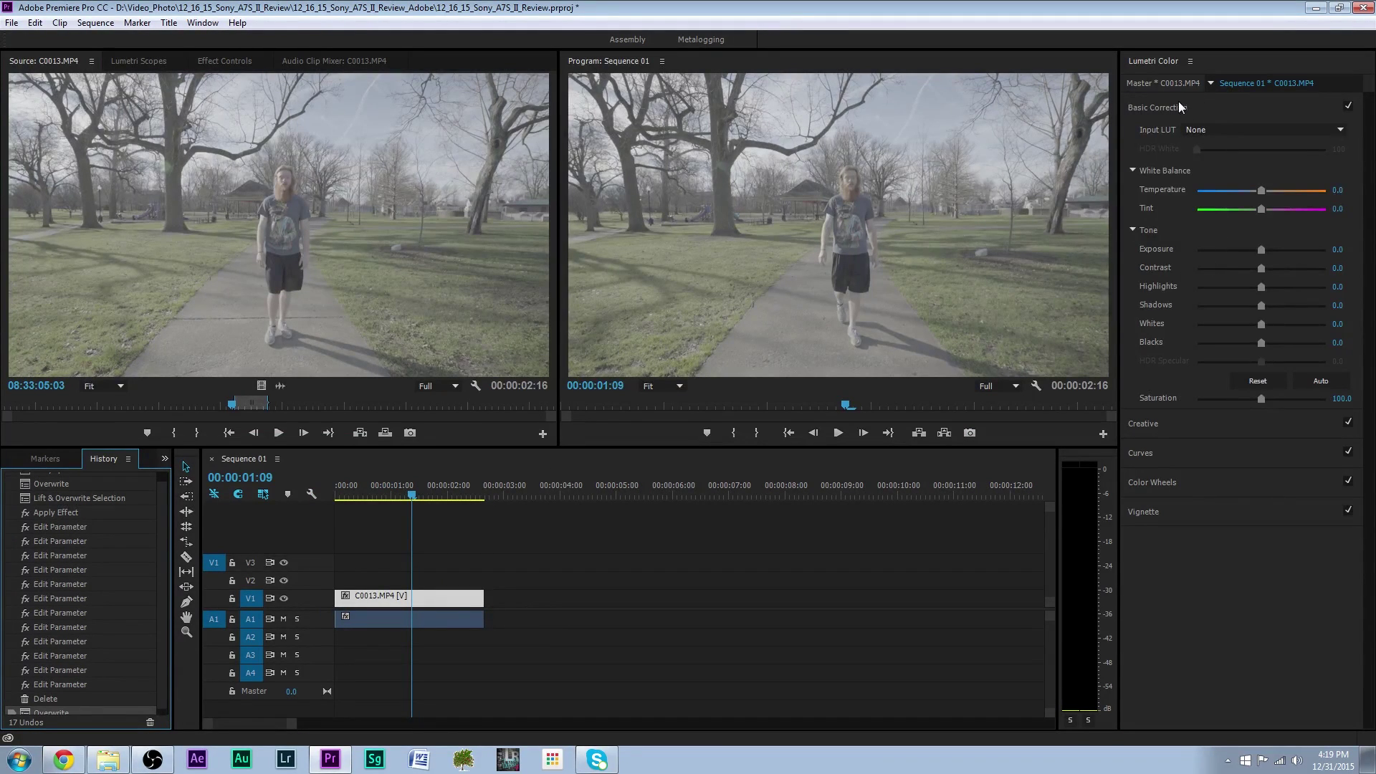
Apply the SLOG3 - SL - PROFILE input LUT to the clip in Basic Correction
left_click(1157, 108)
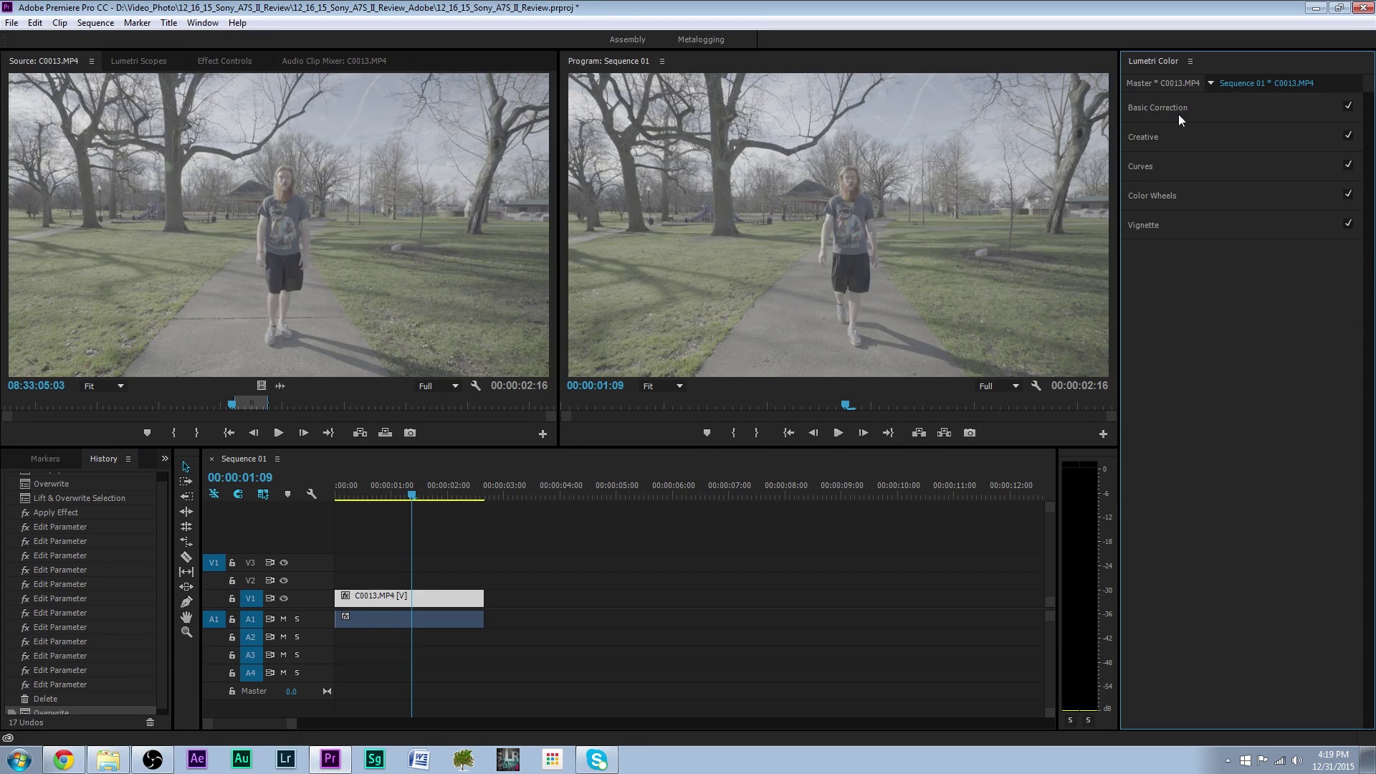
left_click(1178, 106)
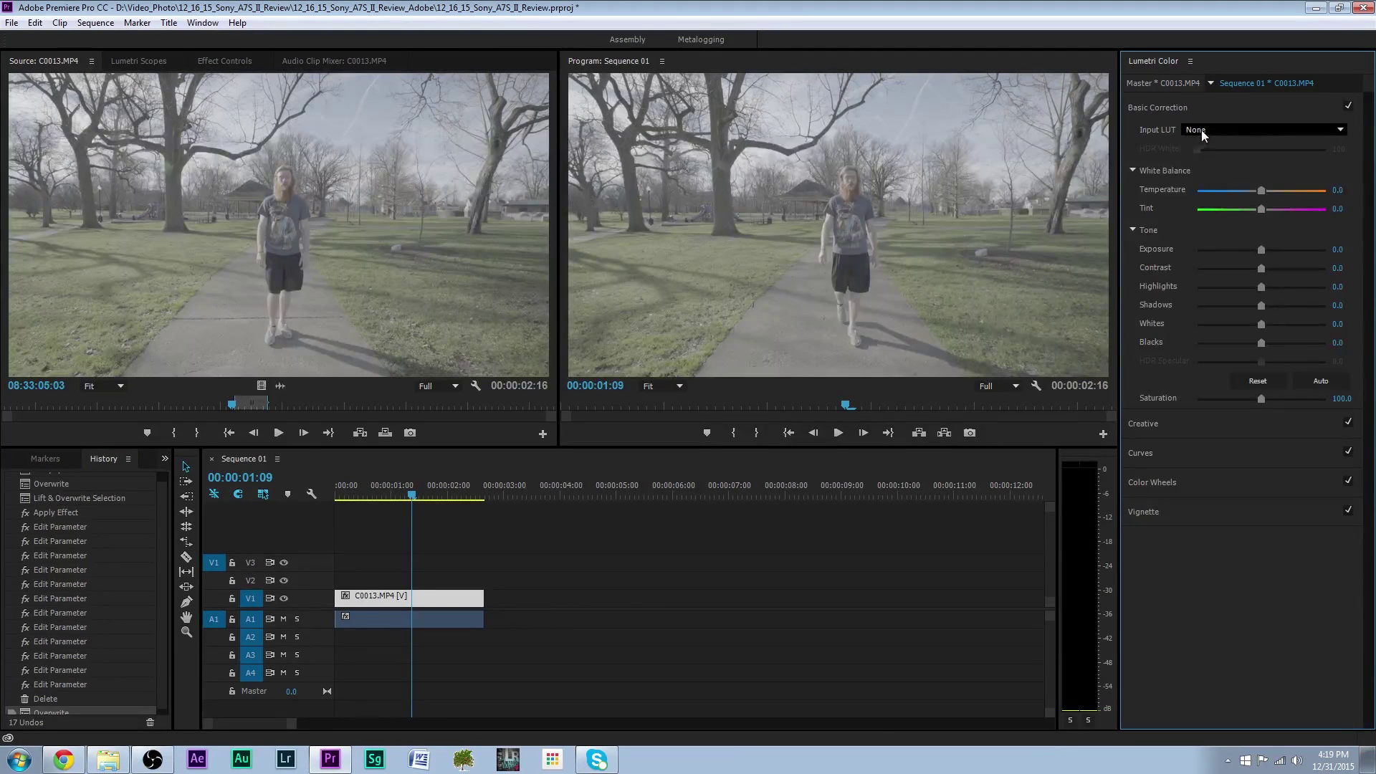
left_click(1201, 130)
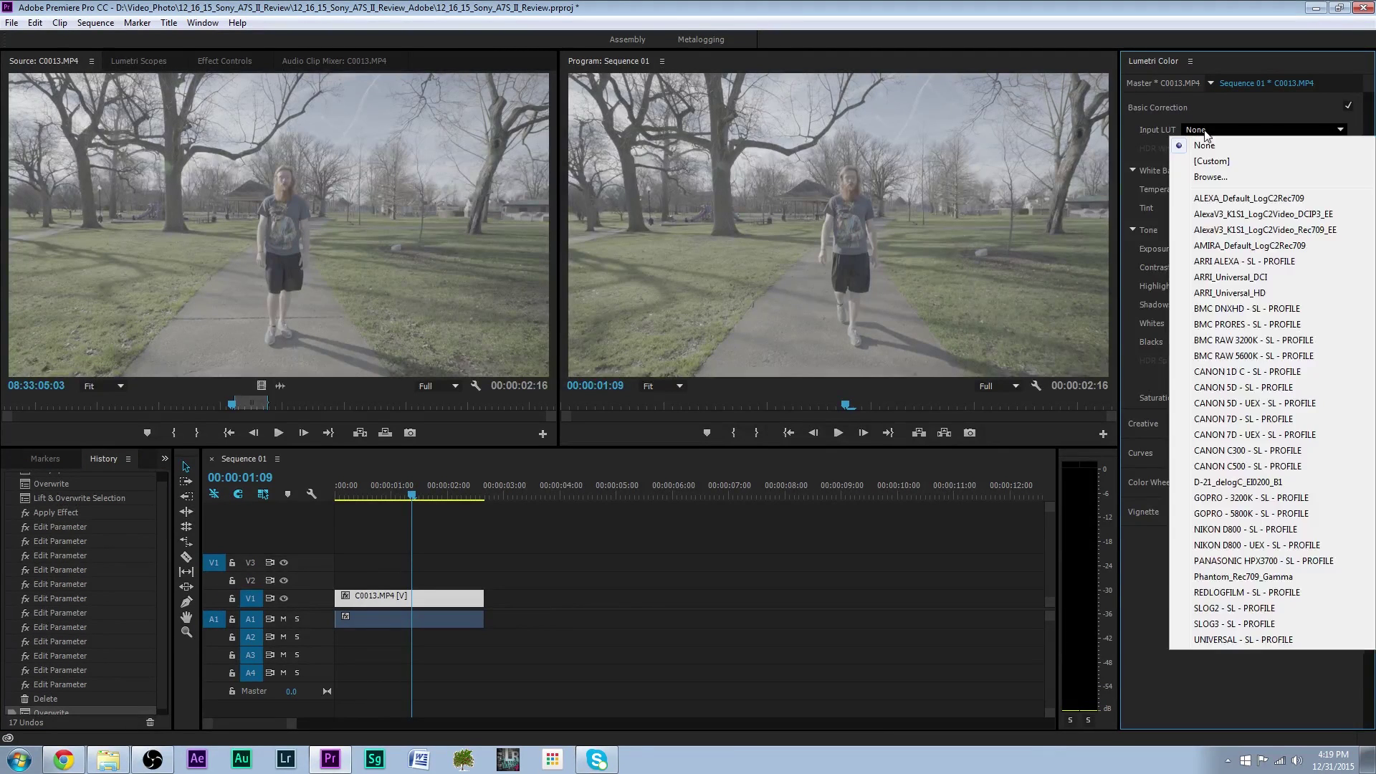
left_click(1204, 625)
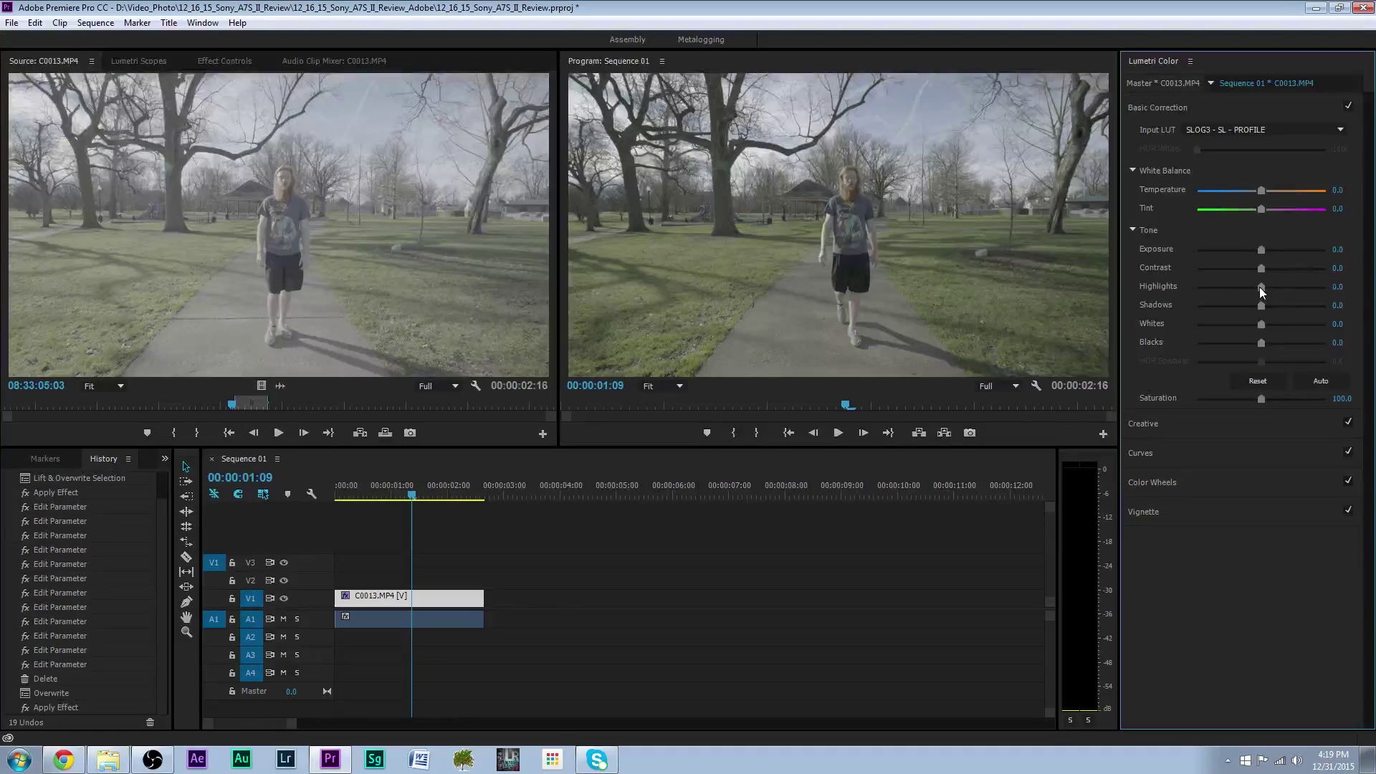
Set the basic correction to exposure 1.4, contrast 86.7, highlights -100, shadows 16.7, whites -46.7, blacks -30 and saturation 125.6
left_click_drag(1259, 287, 1185, 287)
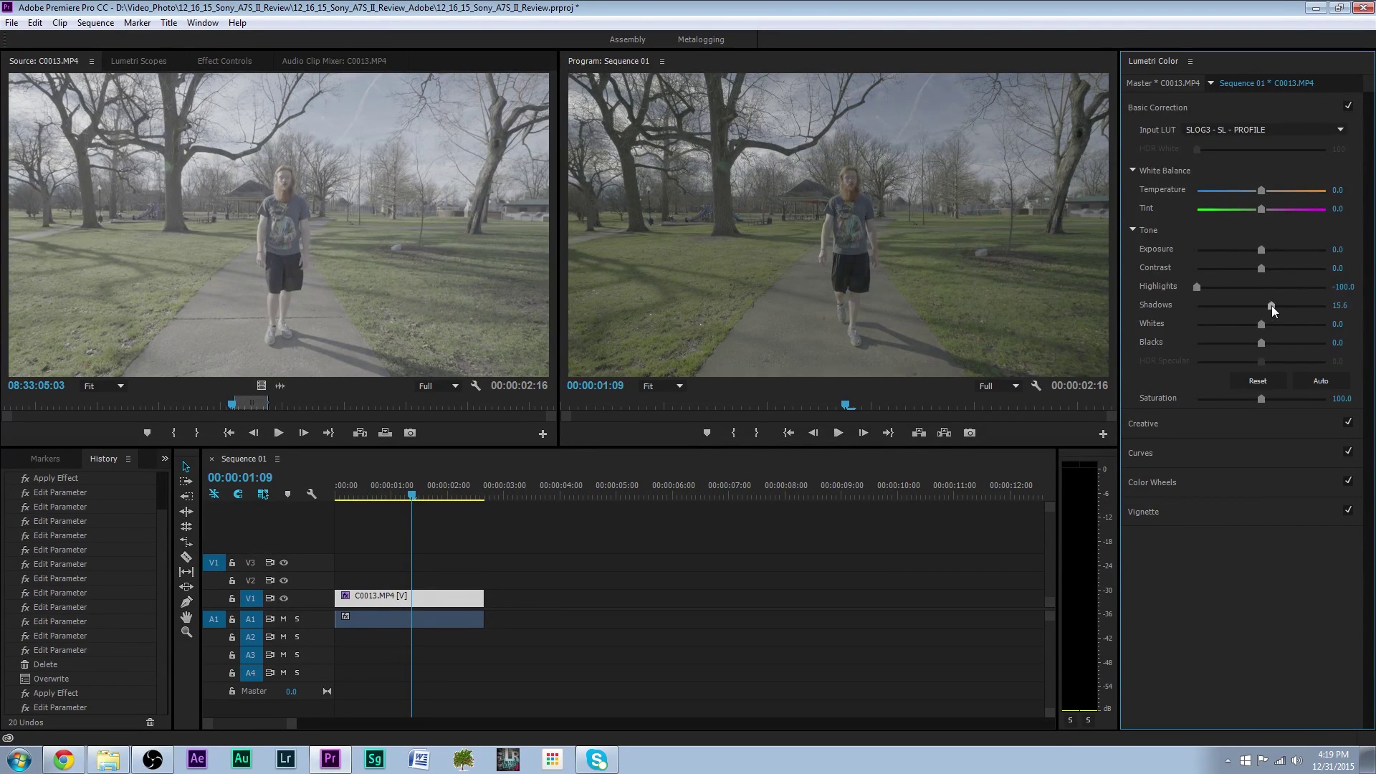
left_click_drag(1271, 305, 1273, 305)
mouse_move(1258, 252)
left_mouse_down()
mouse_move(1315, 267)
mouse_move(1277, 248)
left_mouse_up()
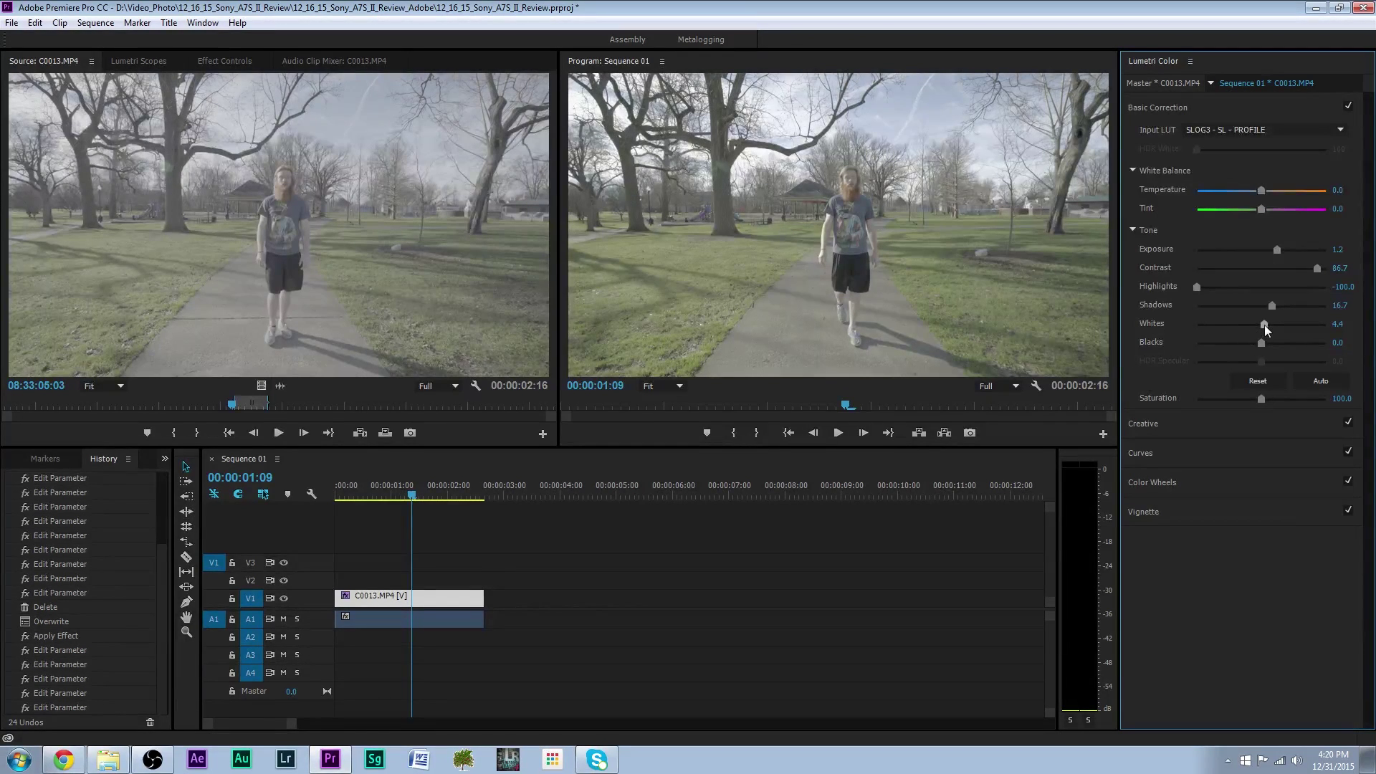
left_click_drag(1264, 324, 1241, 346)
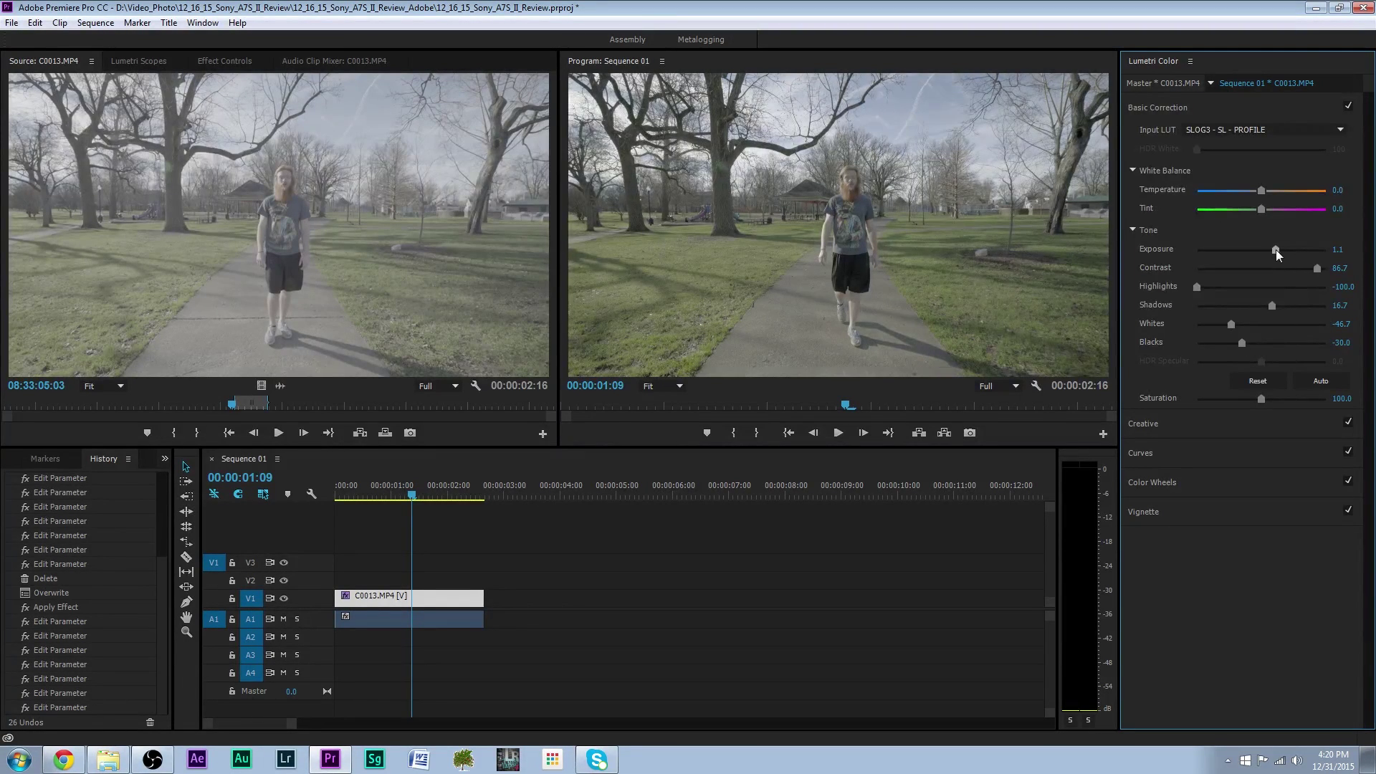
left_click_drag(1280, 248, 1279, 248)
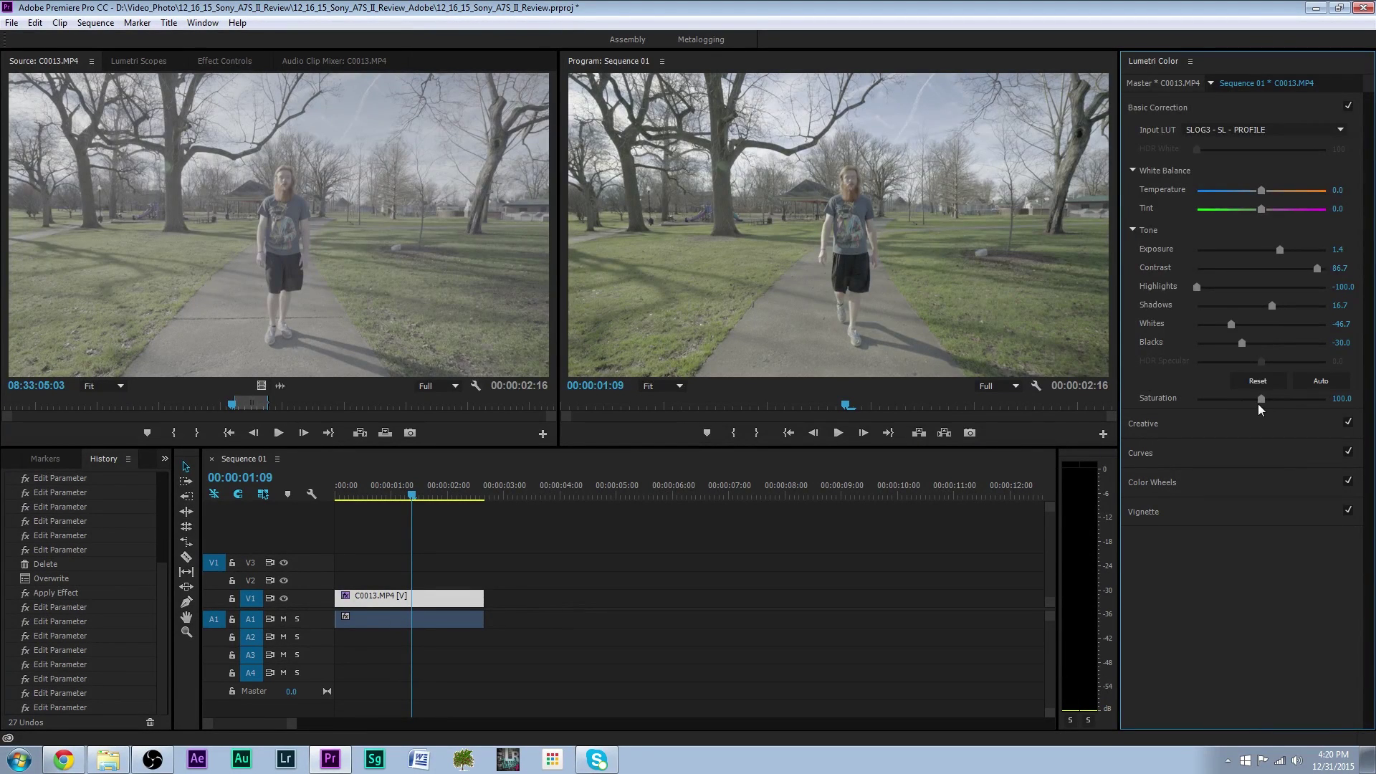
left_click_drag(1259, 398, 1262, 398)
left_click_drag(1278, 391, 1279, 392)
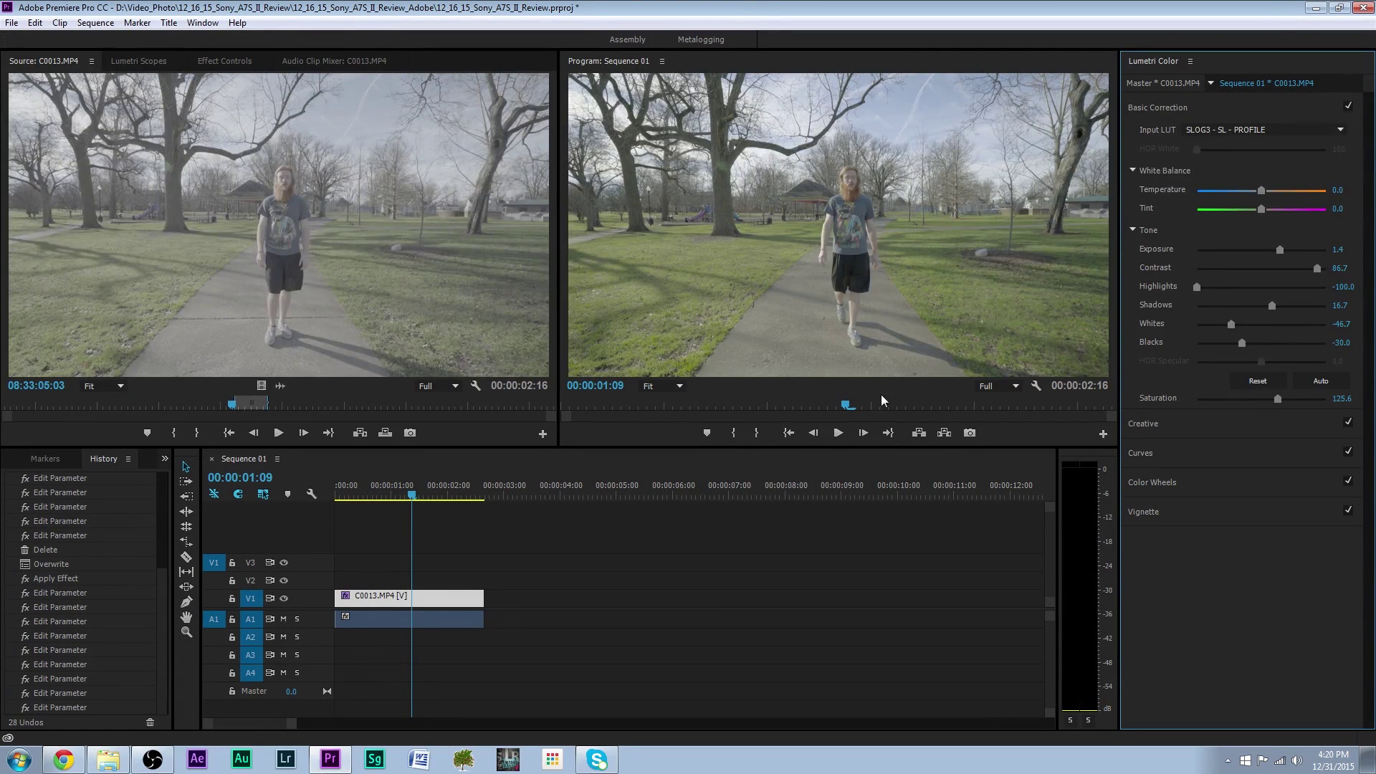
Set the Creative sharpening of the clip to 7.8
left_click(1163, 108)
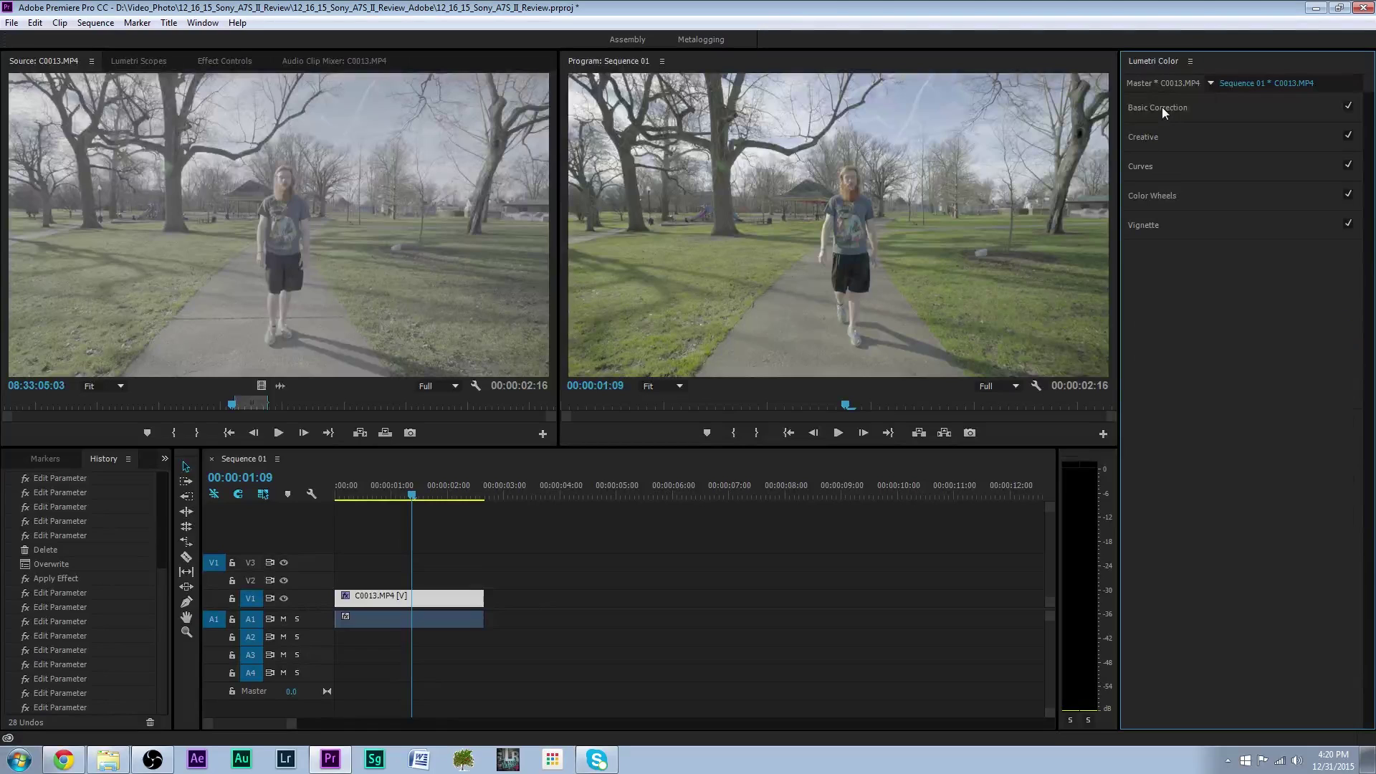
left_click(1138, 136)
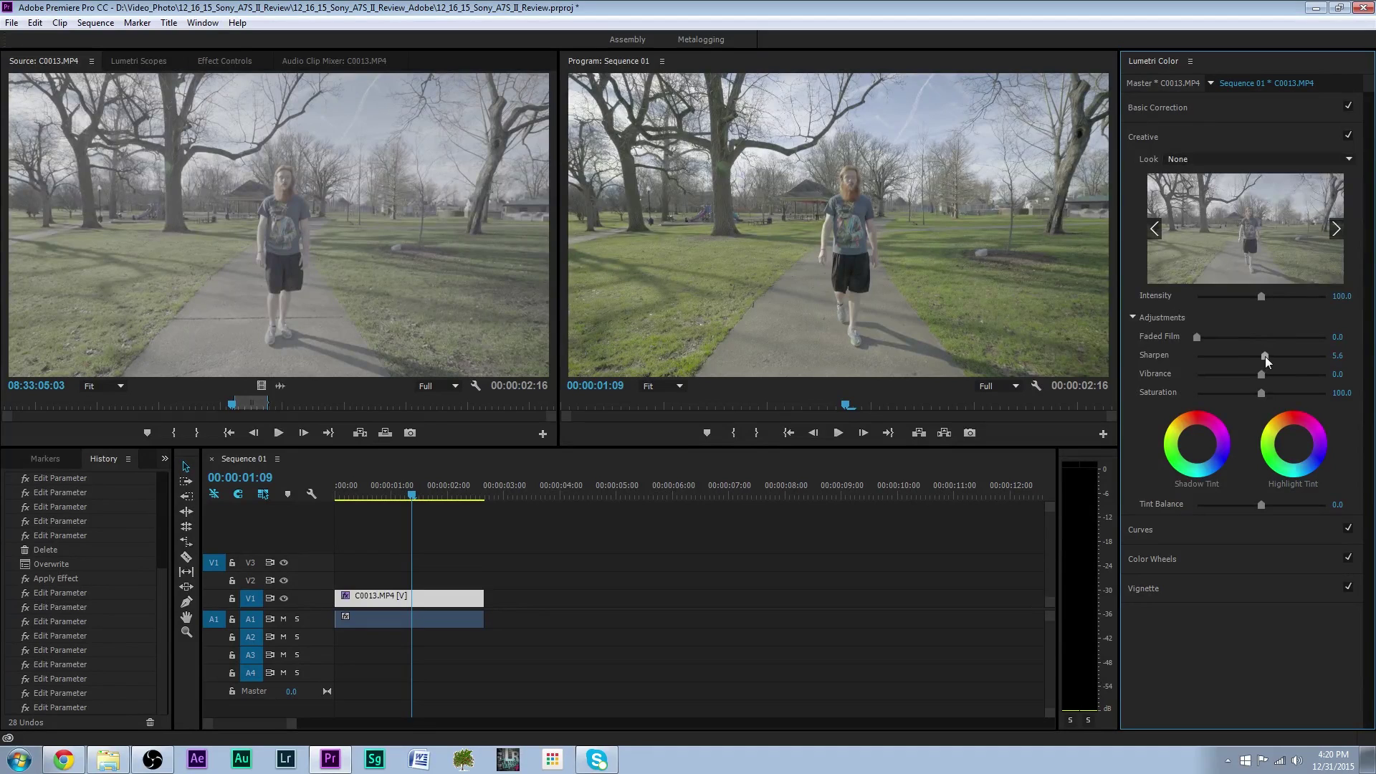
left_click_drag(1266, 355, 1266, 359)
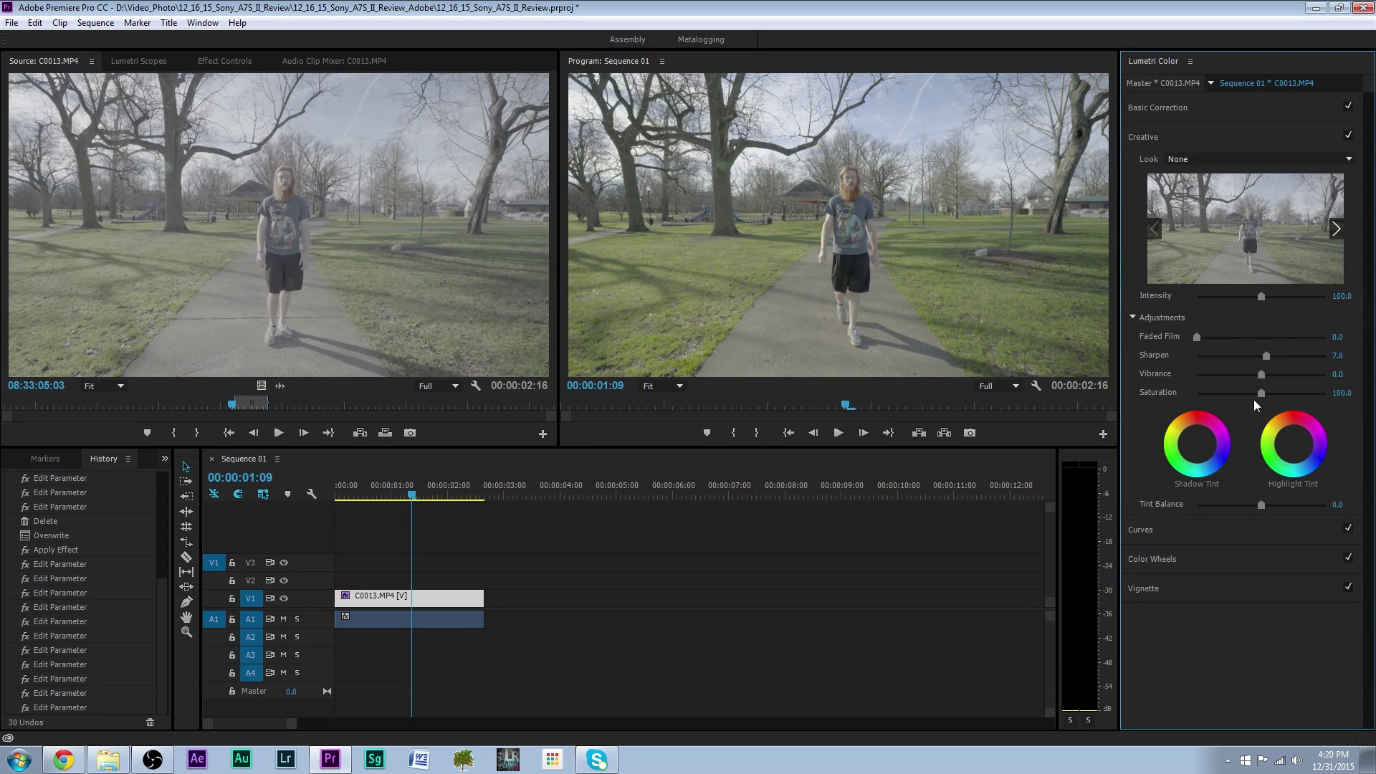
Raise the Creative vibrance to 100 and check the image in a maximized program monitor
left_click_drag(1259, 376, 1327, 373)
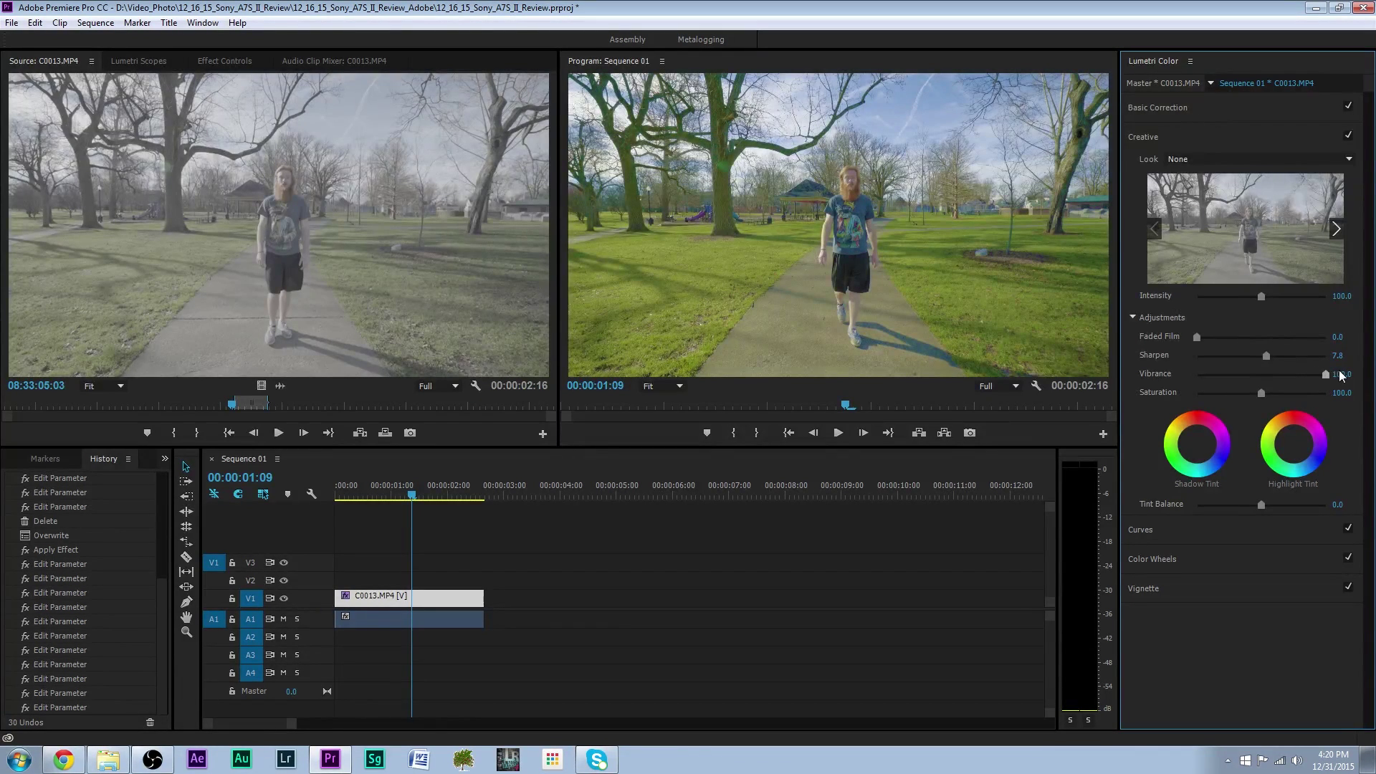
left_click_drag(1340, 374, 1340, 374)
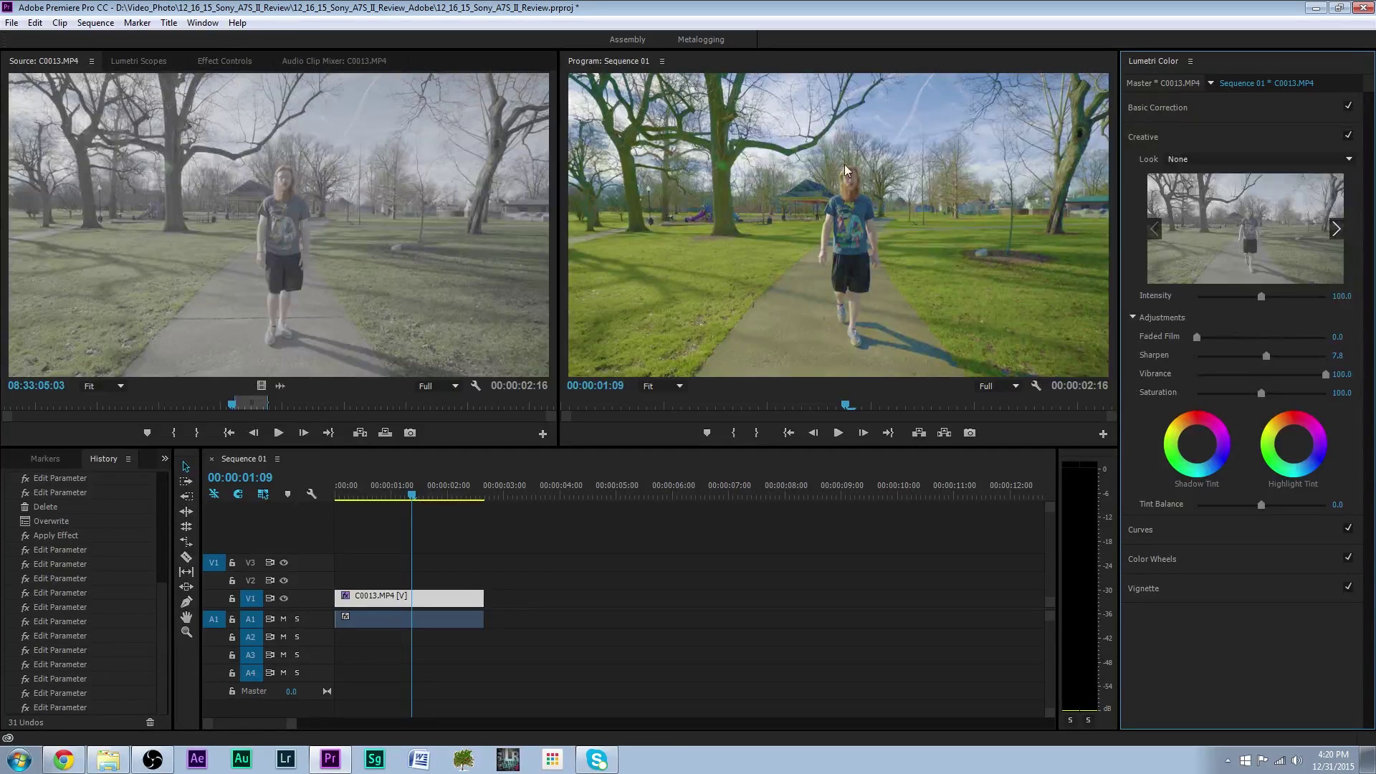
key("grave")
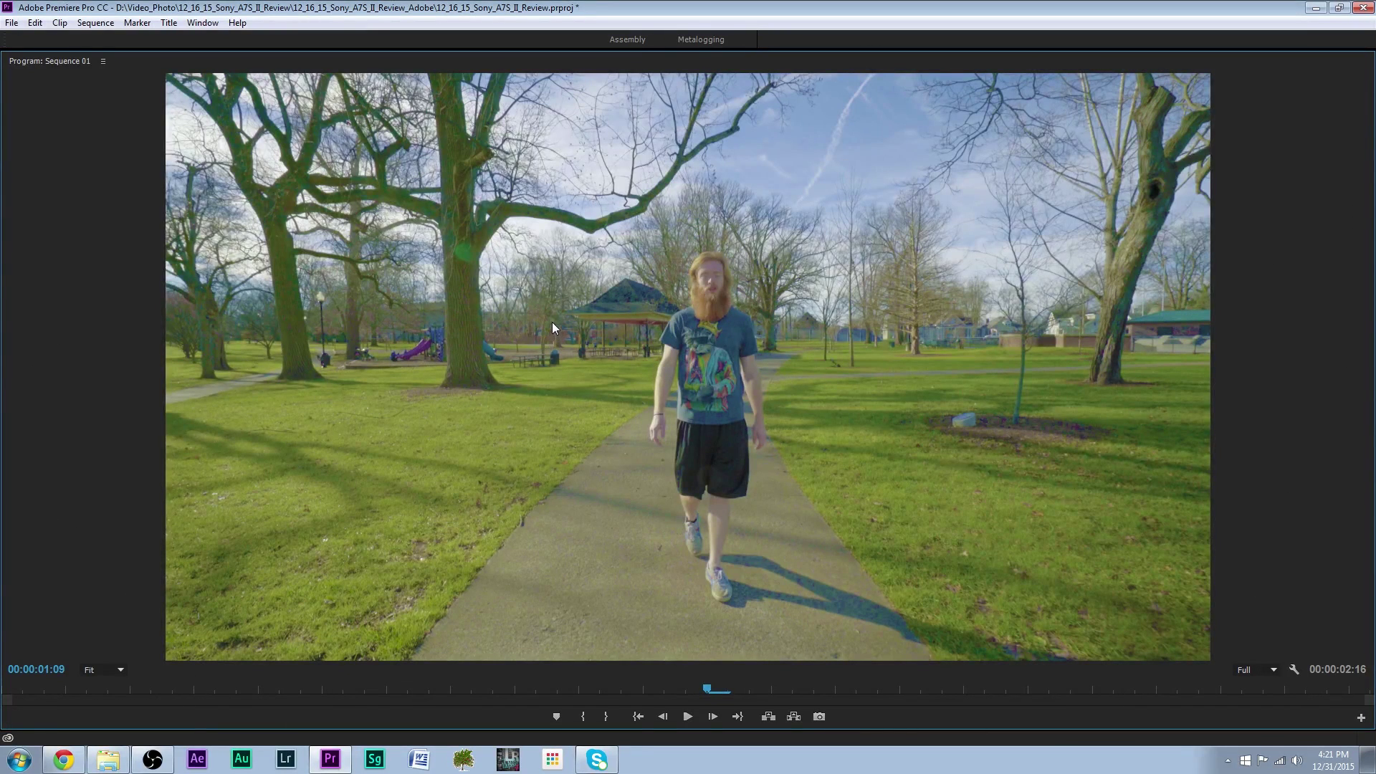
key("grave")
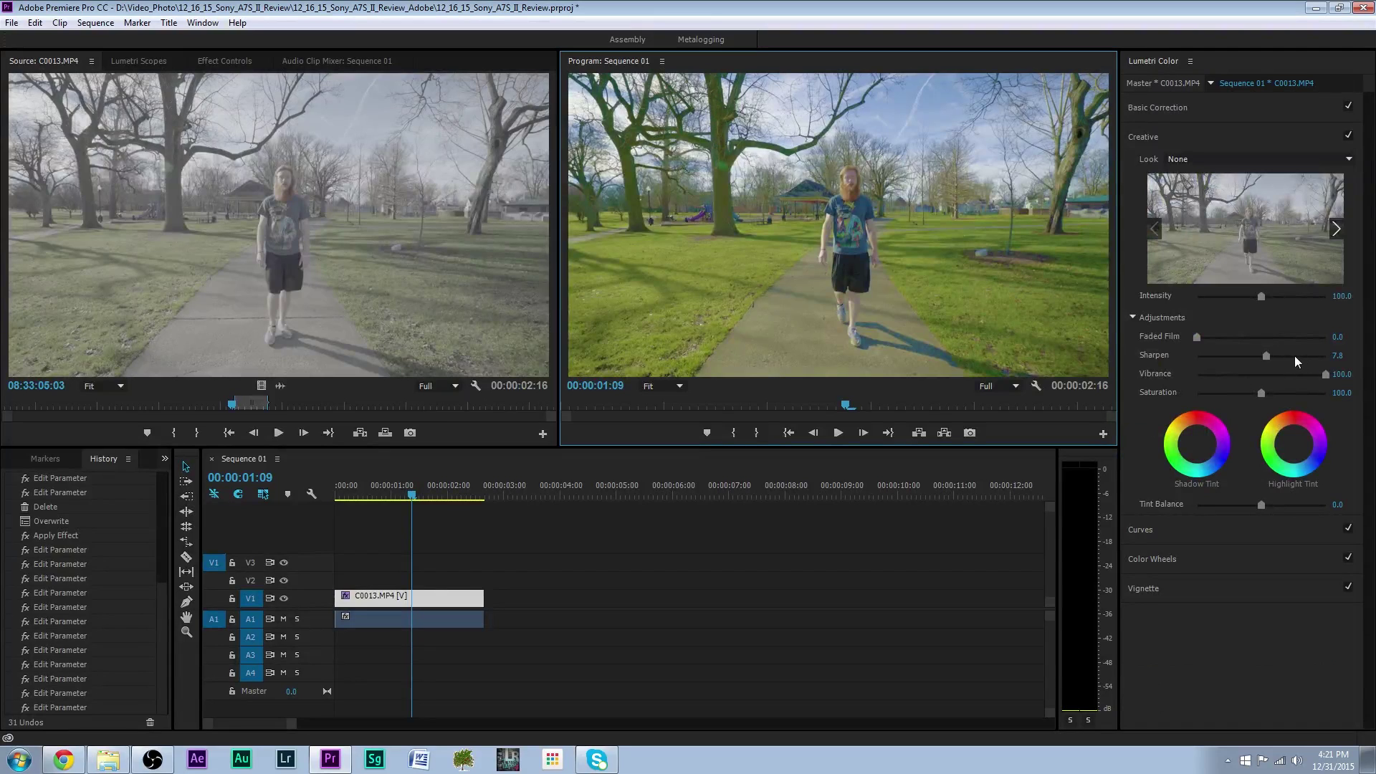
Reduce the Creative vibrance to 58.9, checking the image in a maximized program monitor along the way
left_click_drag(1326, 376, 1324, 377)
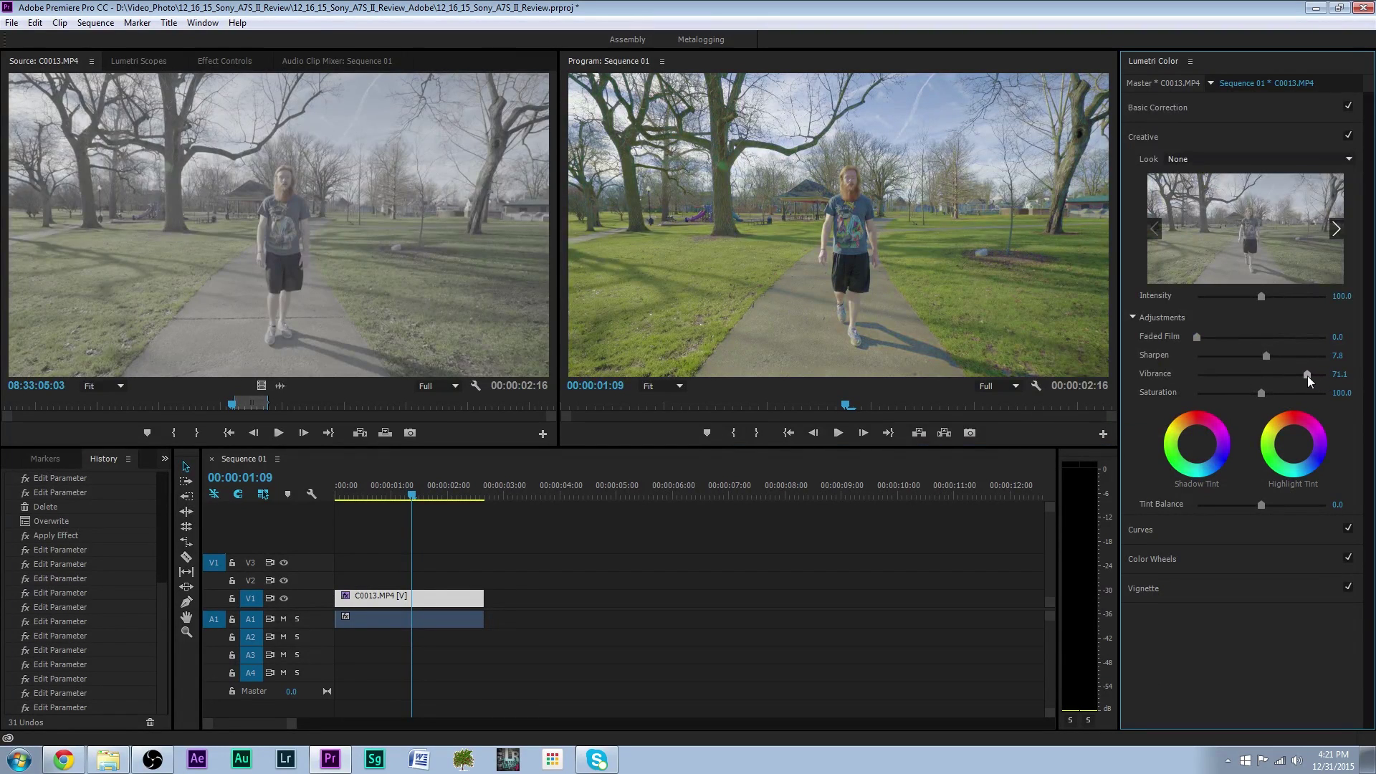
key("grave")
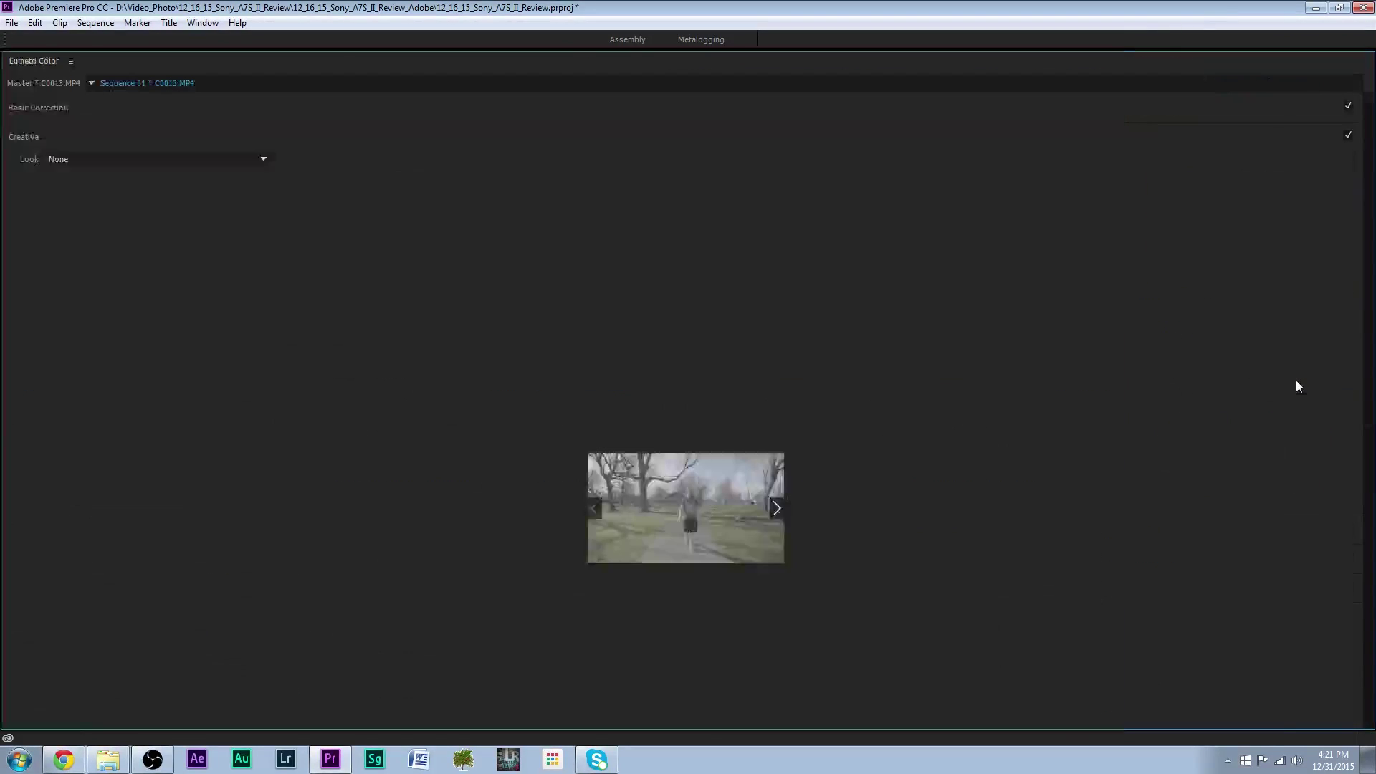
key("grave")
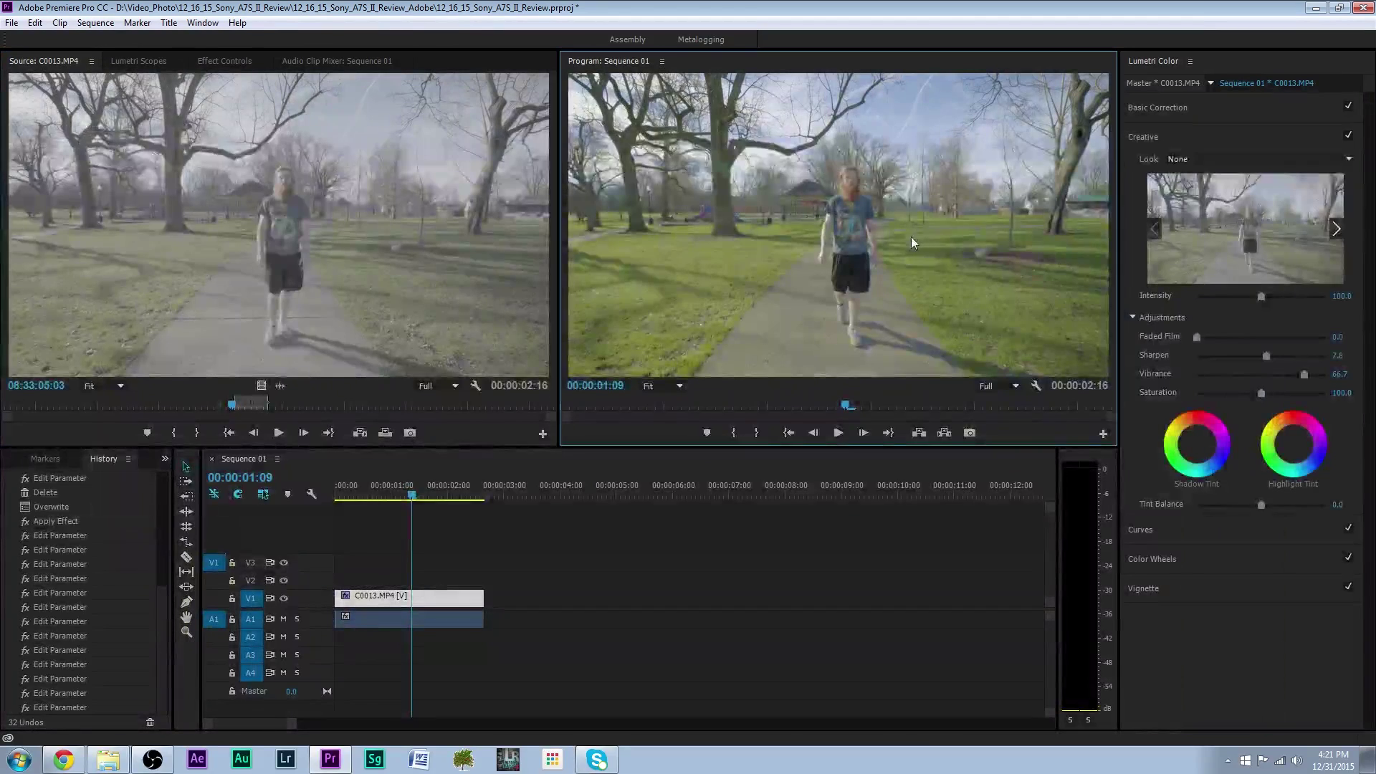
key("grave")
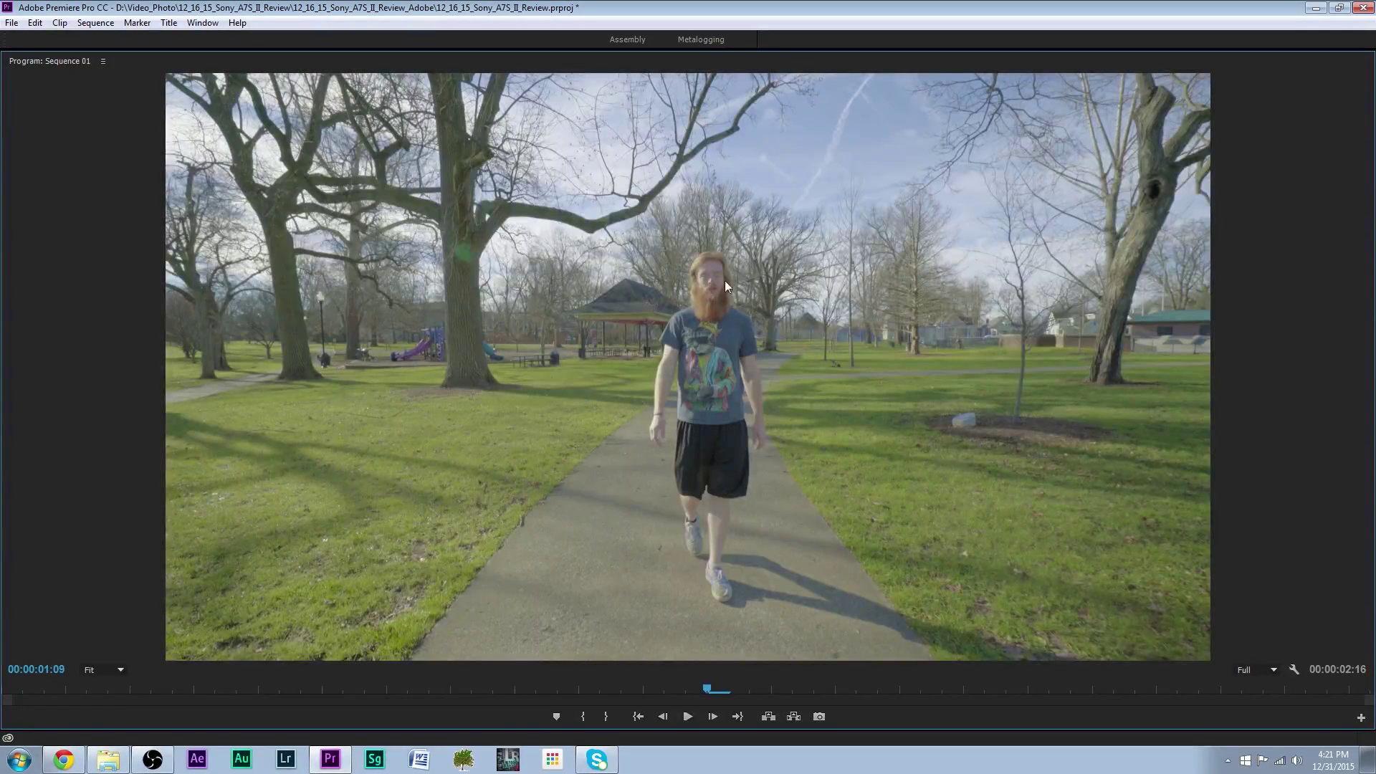
key("grave")
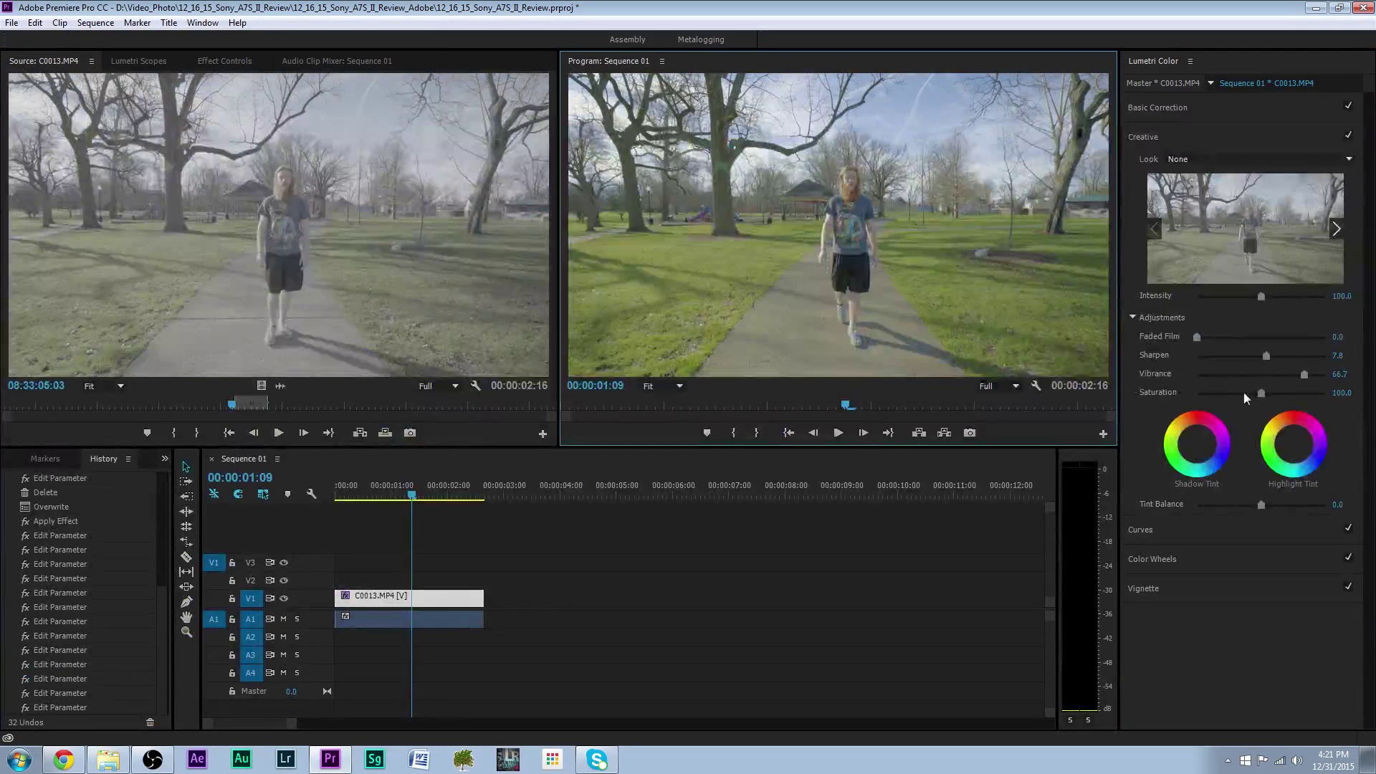
left_click(1306, 376)
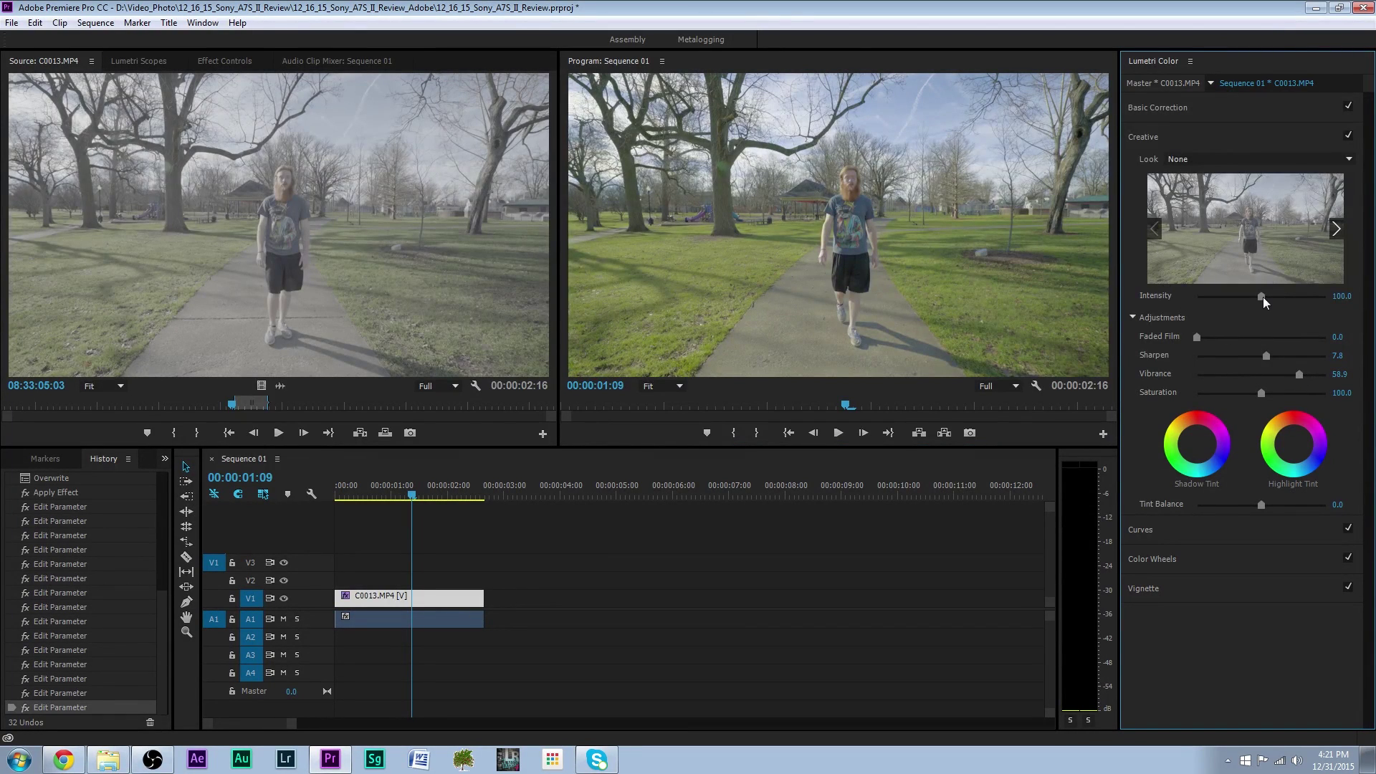
Shape the master RGB curve with points in the highlights, midtones and shadows, pulling the shadow point slightly down
left_click(1140, 139)
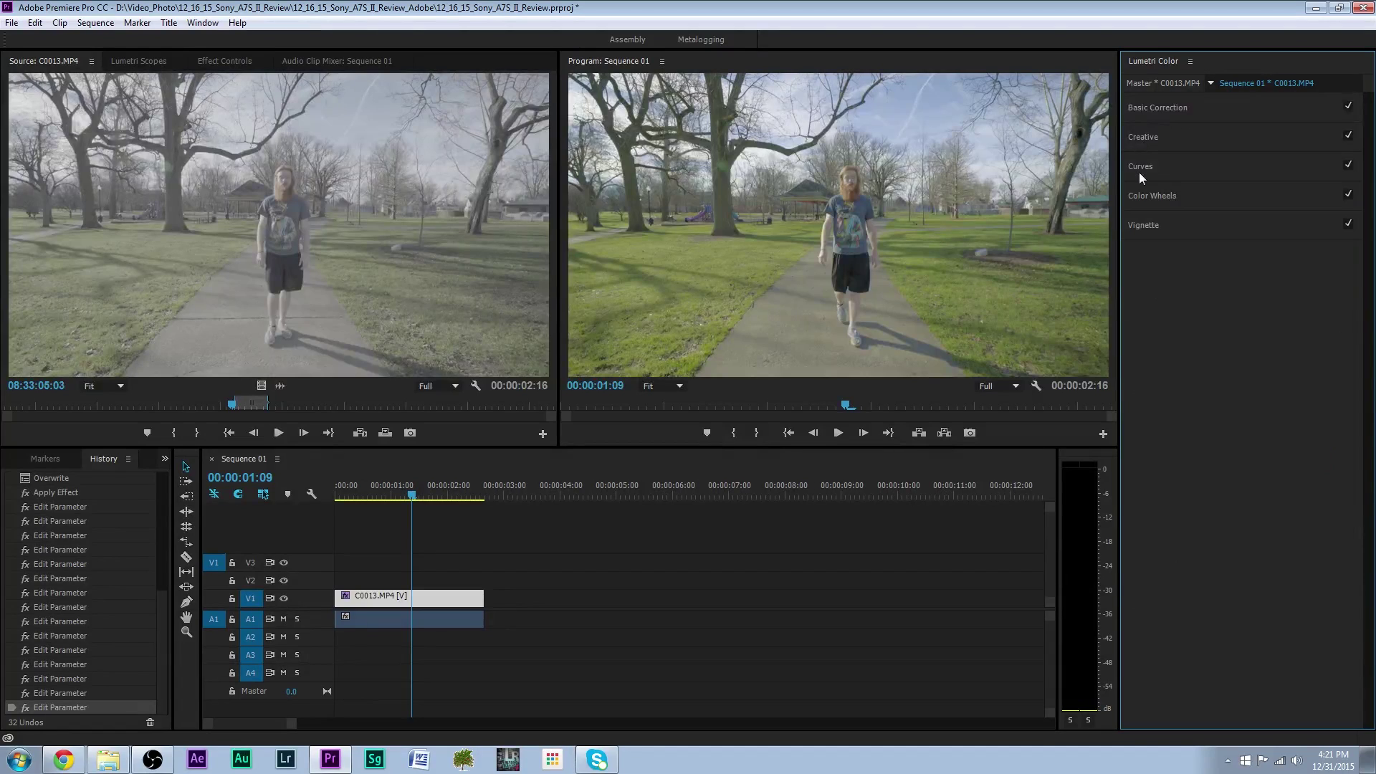
left_click(1139, 167)
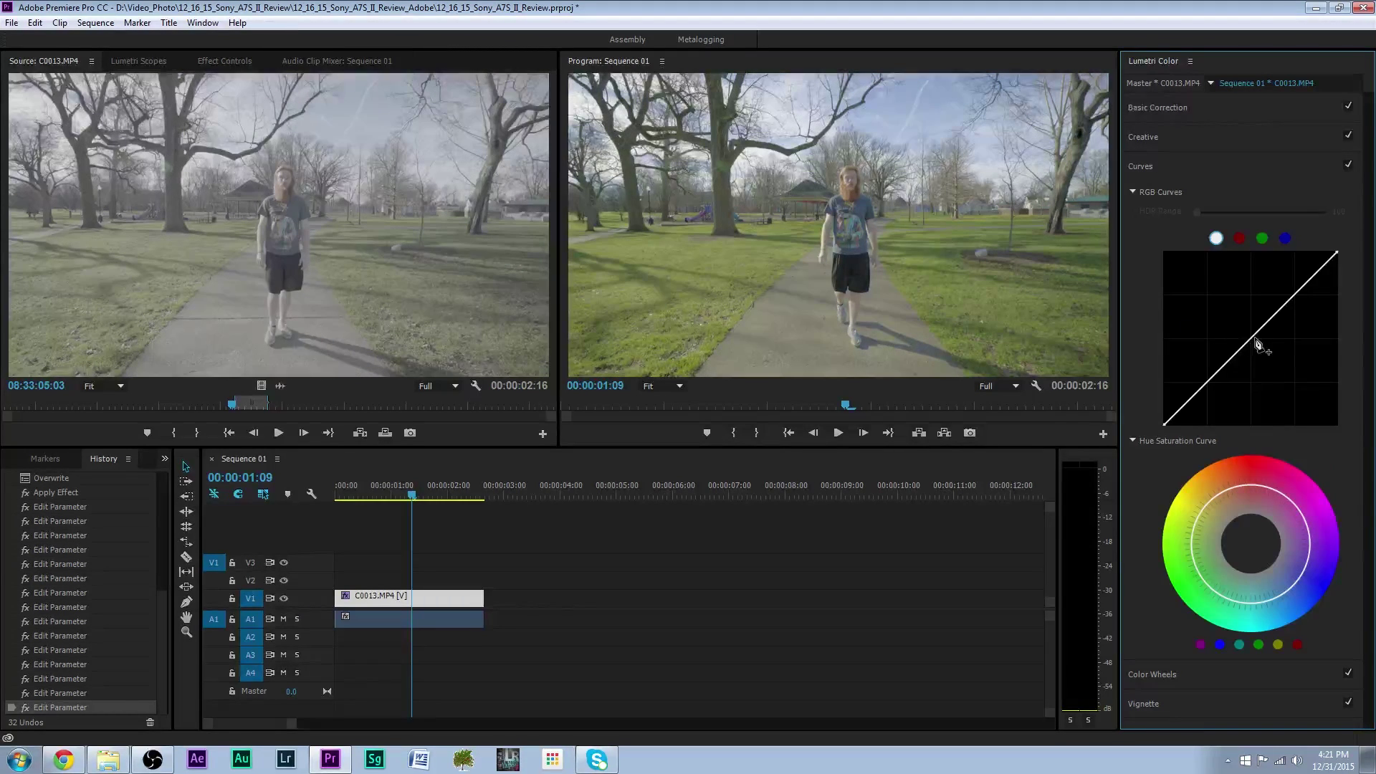
left_click_drag(1256, 331, 1300, 291)
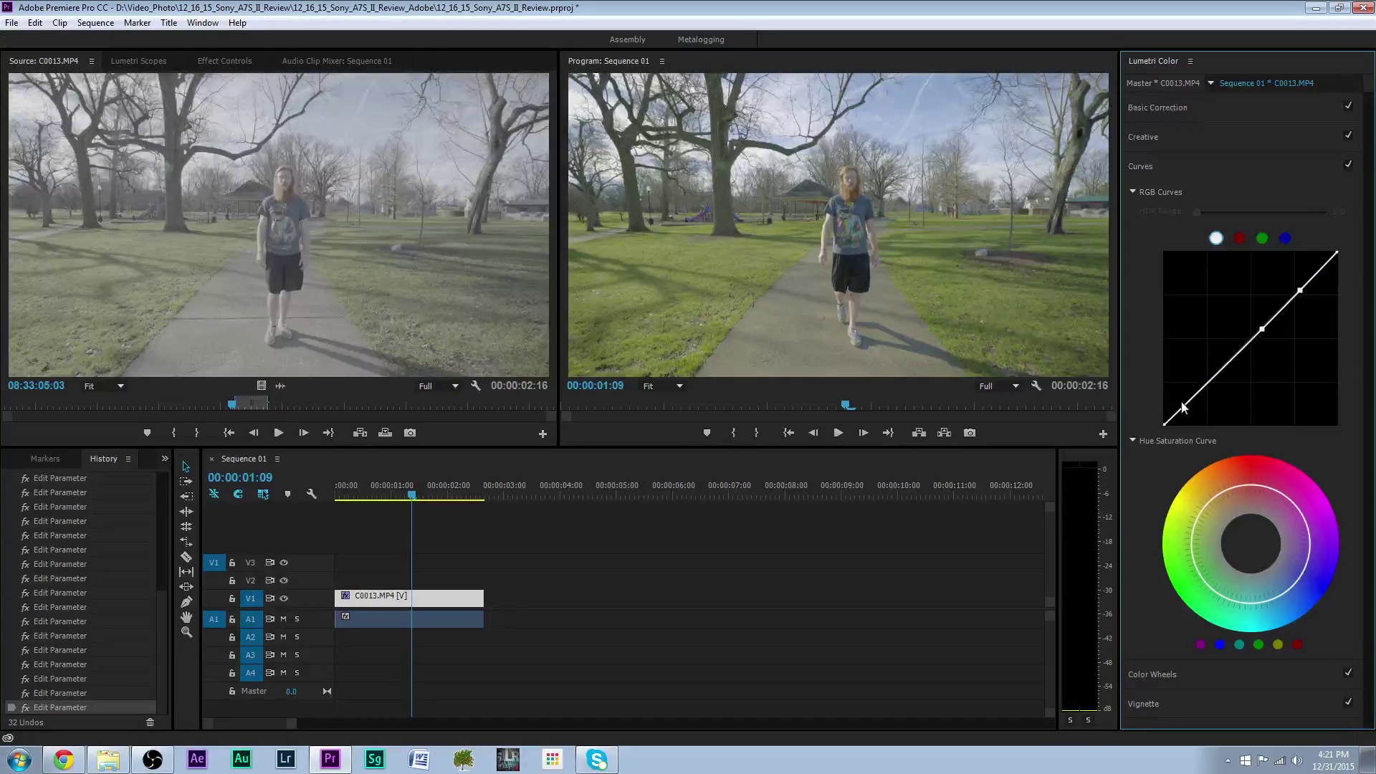
left_click_drag(1192, 398, 1196, 399)
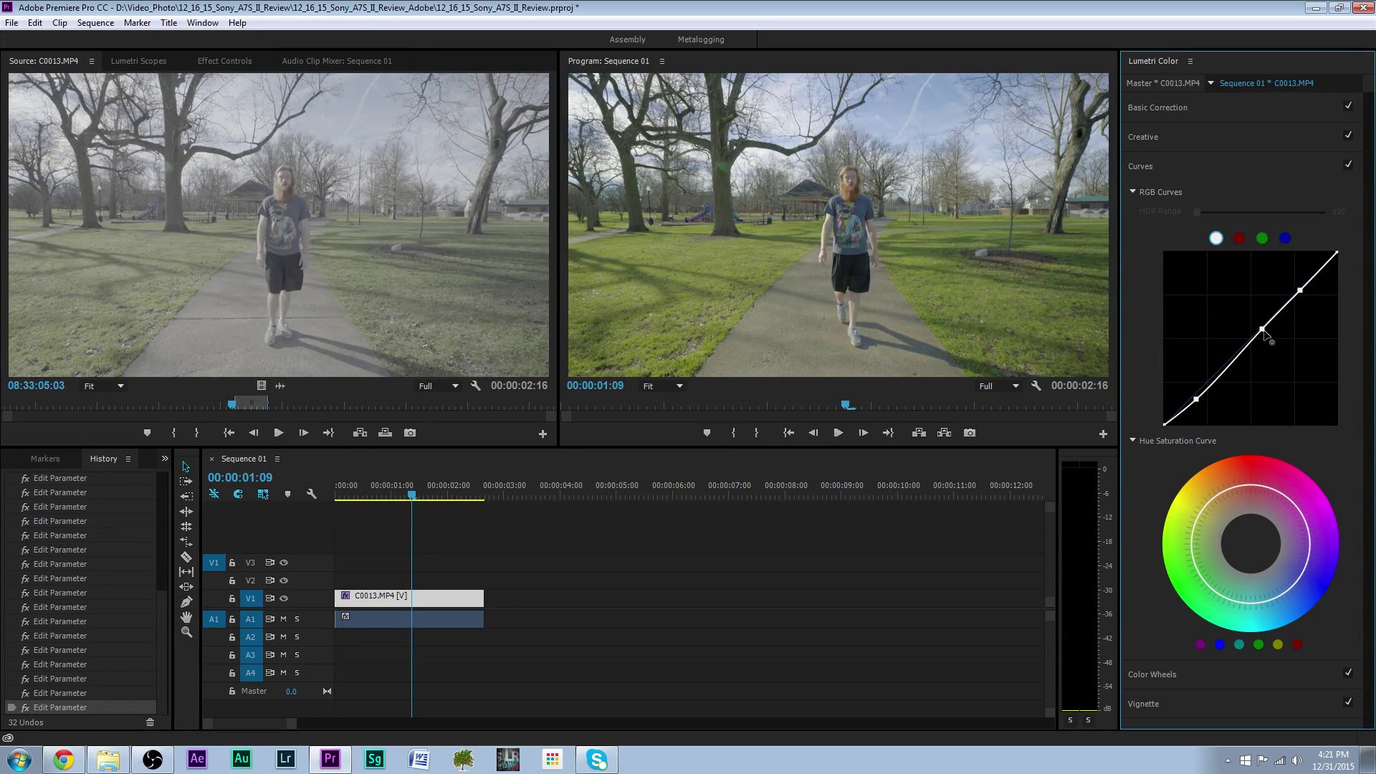
left_click_drag(1264, 333, 1262, 328)
Show the Color Wheels section and inspect the graded image's waveform in the Lumetri Scopes
left_click(1145, 170)
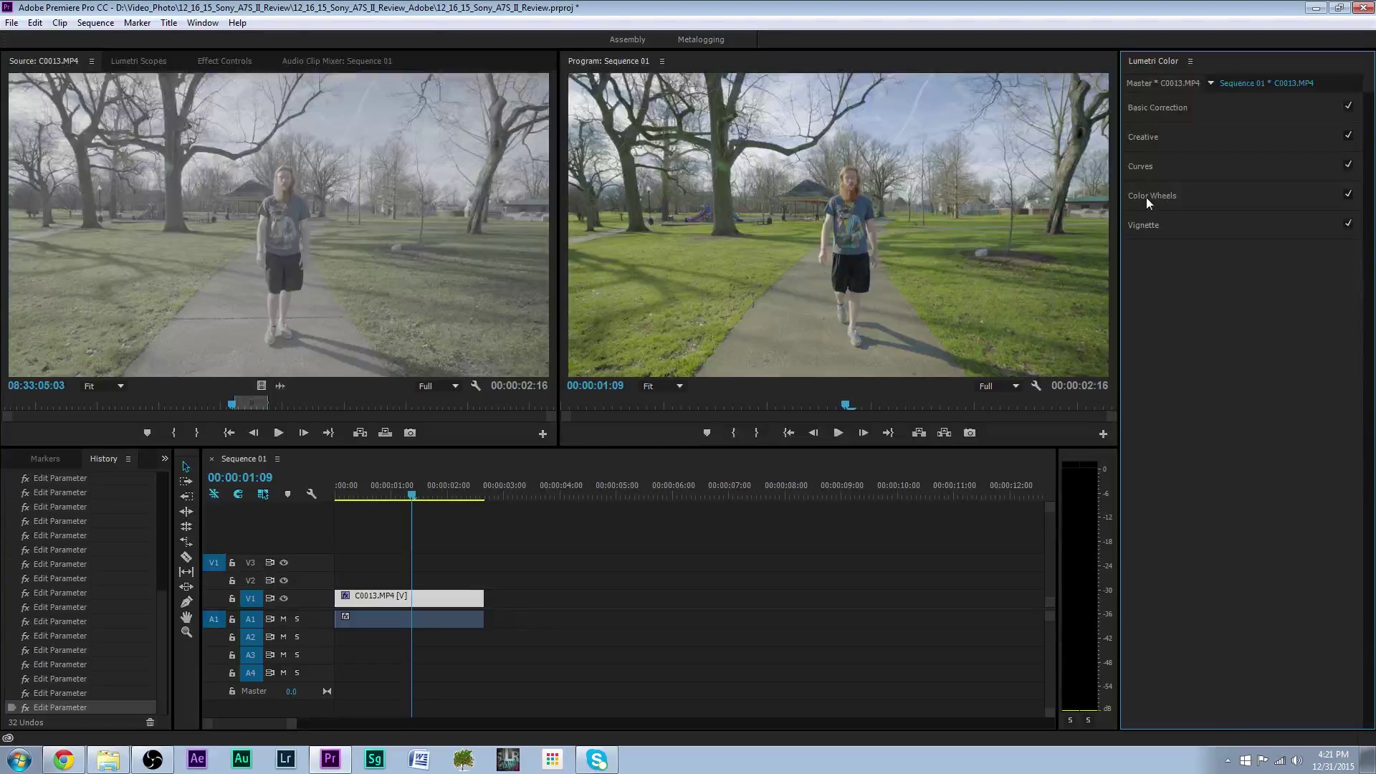
left_click(1147, 197)
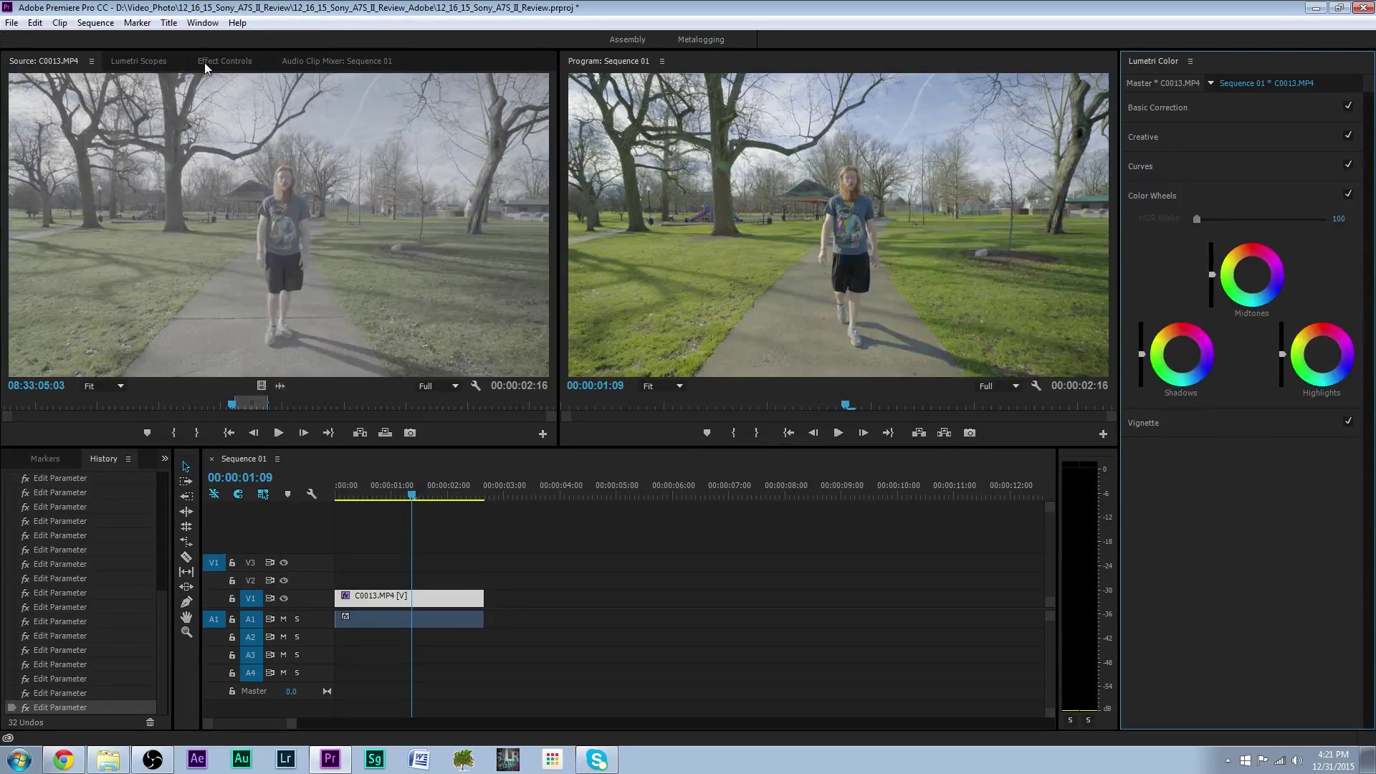
left_click(138, 61)
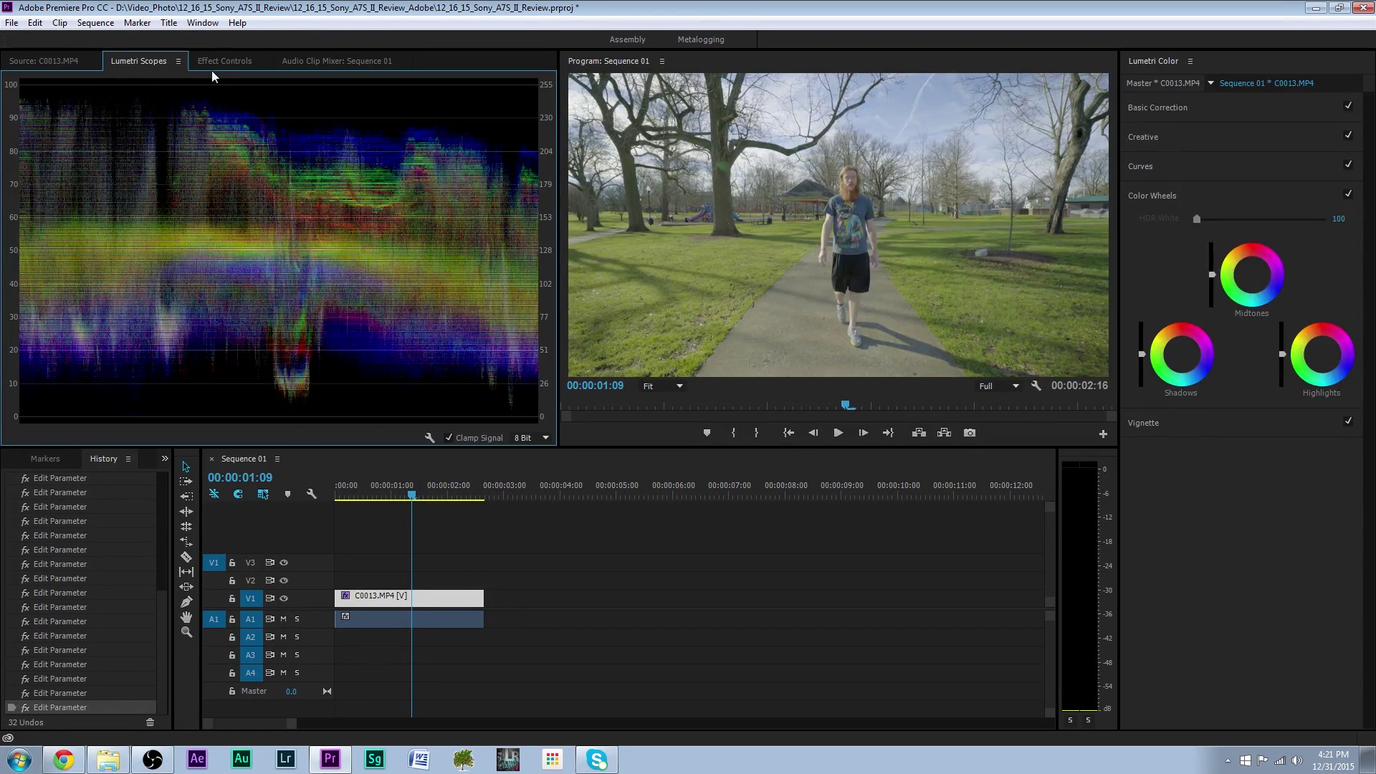
Compare the clip with the Lumetri Color effect disabled and re-enabled, viewing each version in a maximized program monitor
left_click(224, 61)
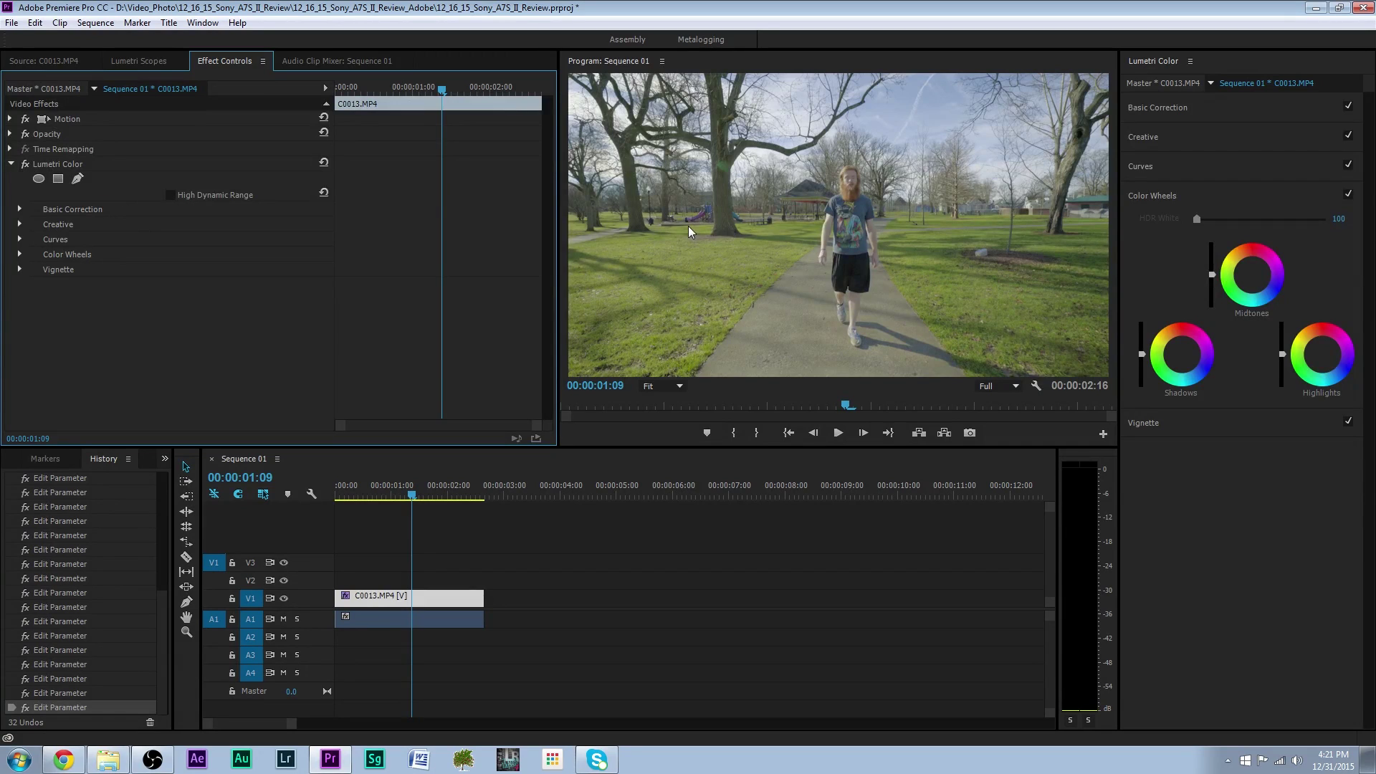
left_click(26, 164)
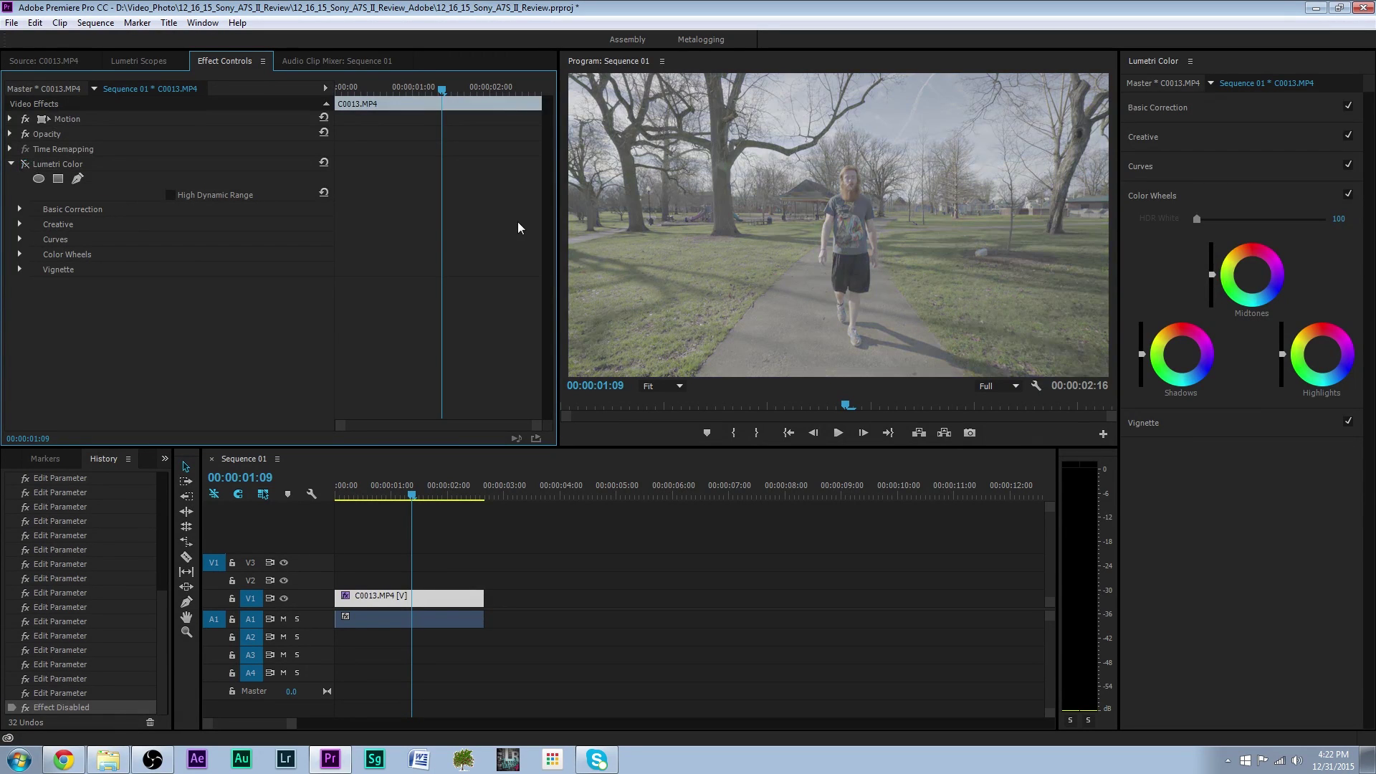
key("grave")
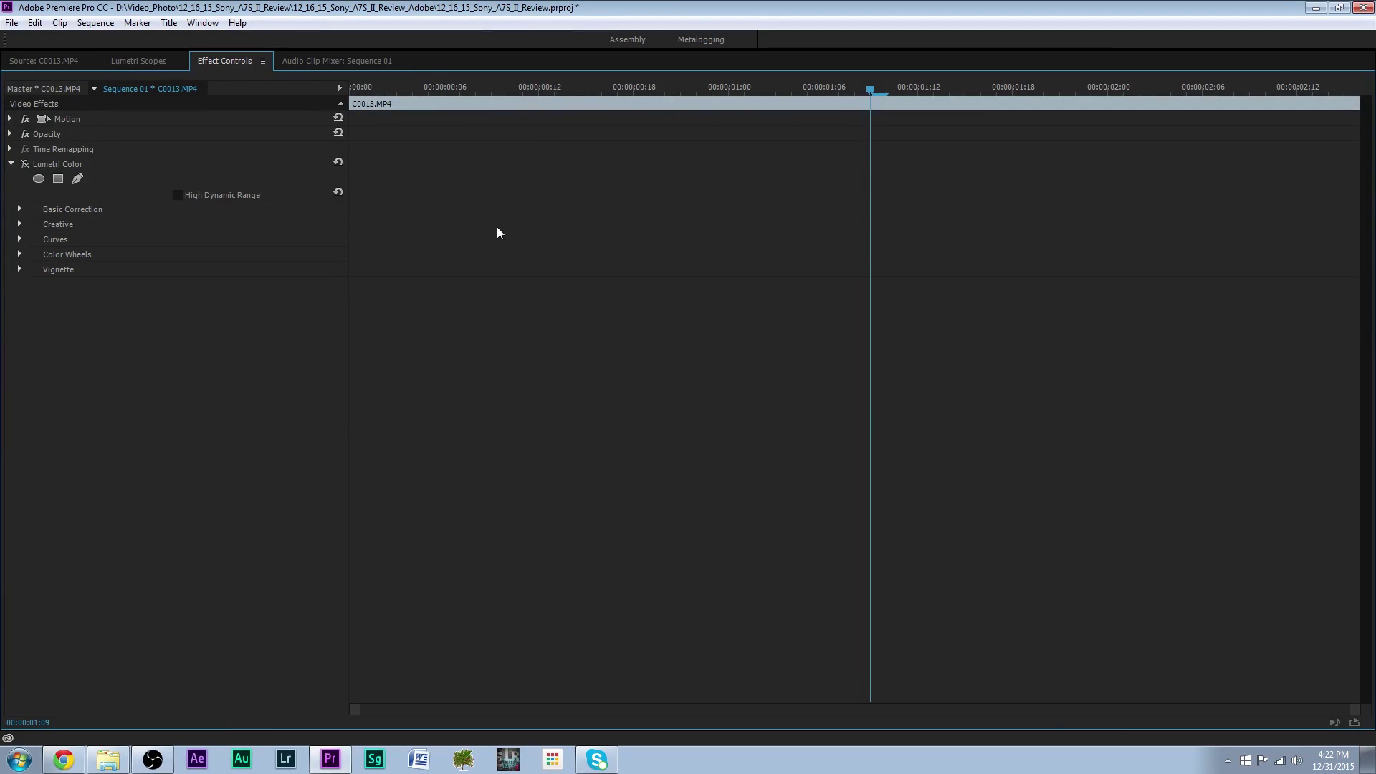
key("grave")
key("grave")
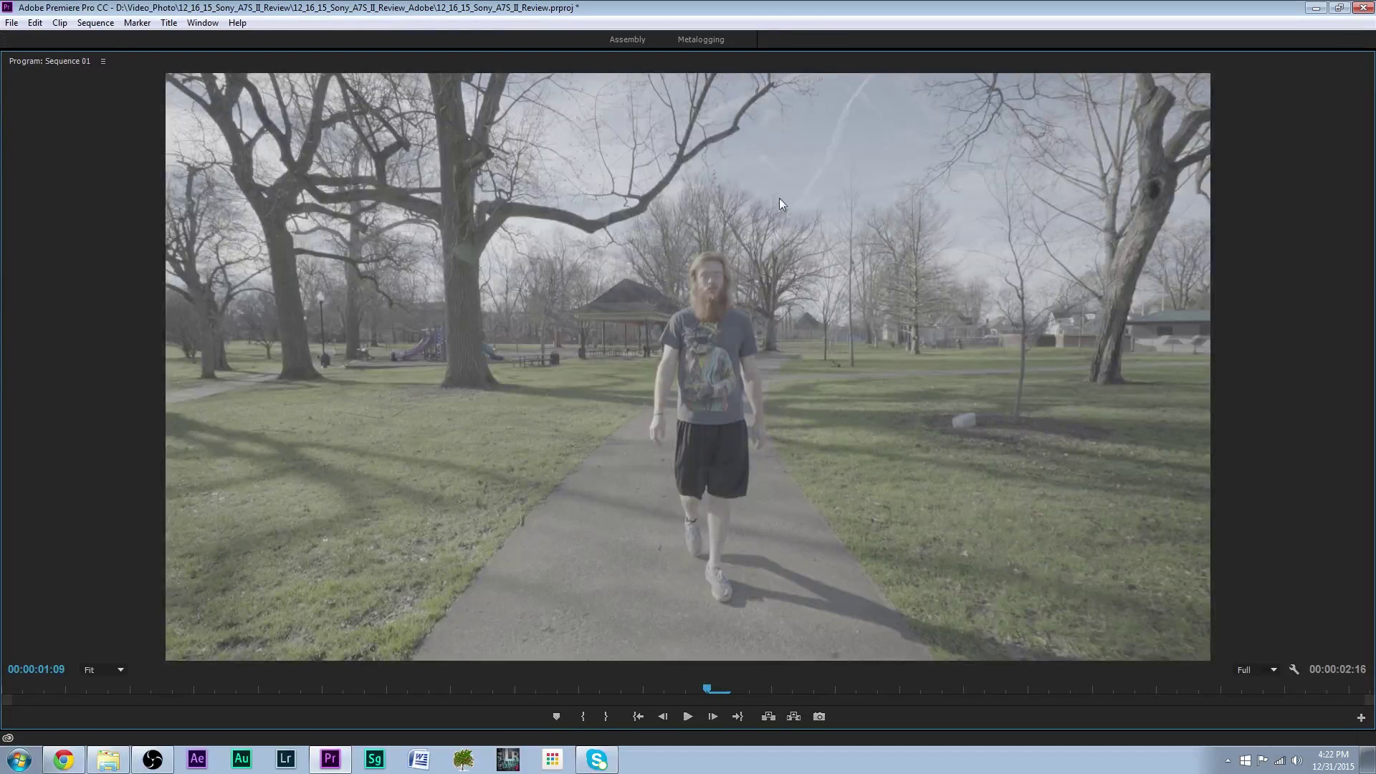
key("grave")
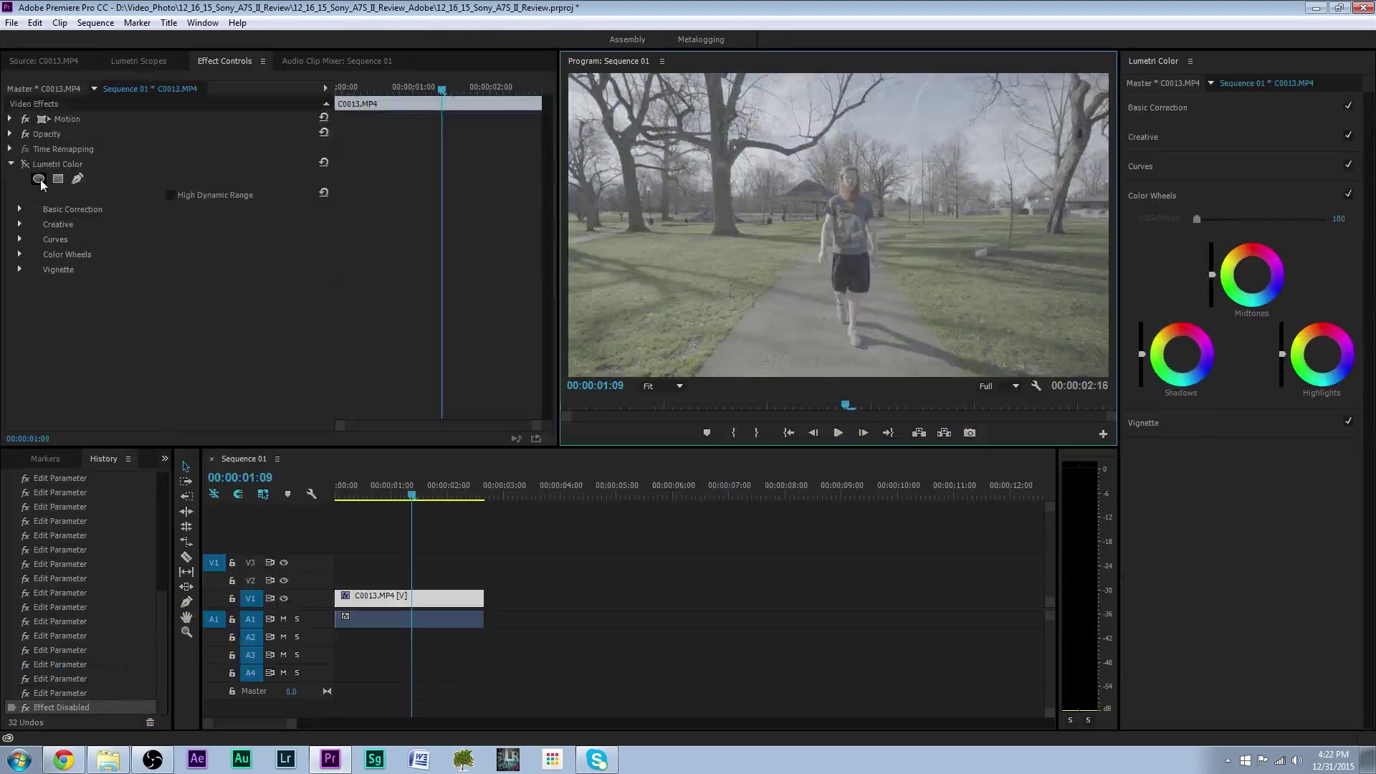
left_click(26, 164)
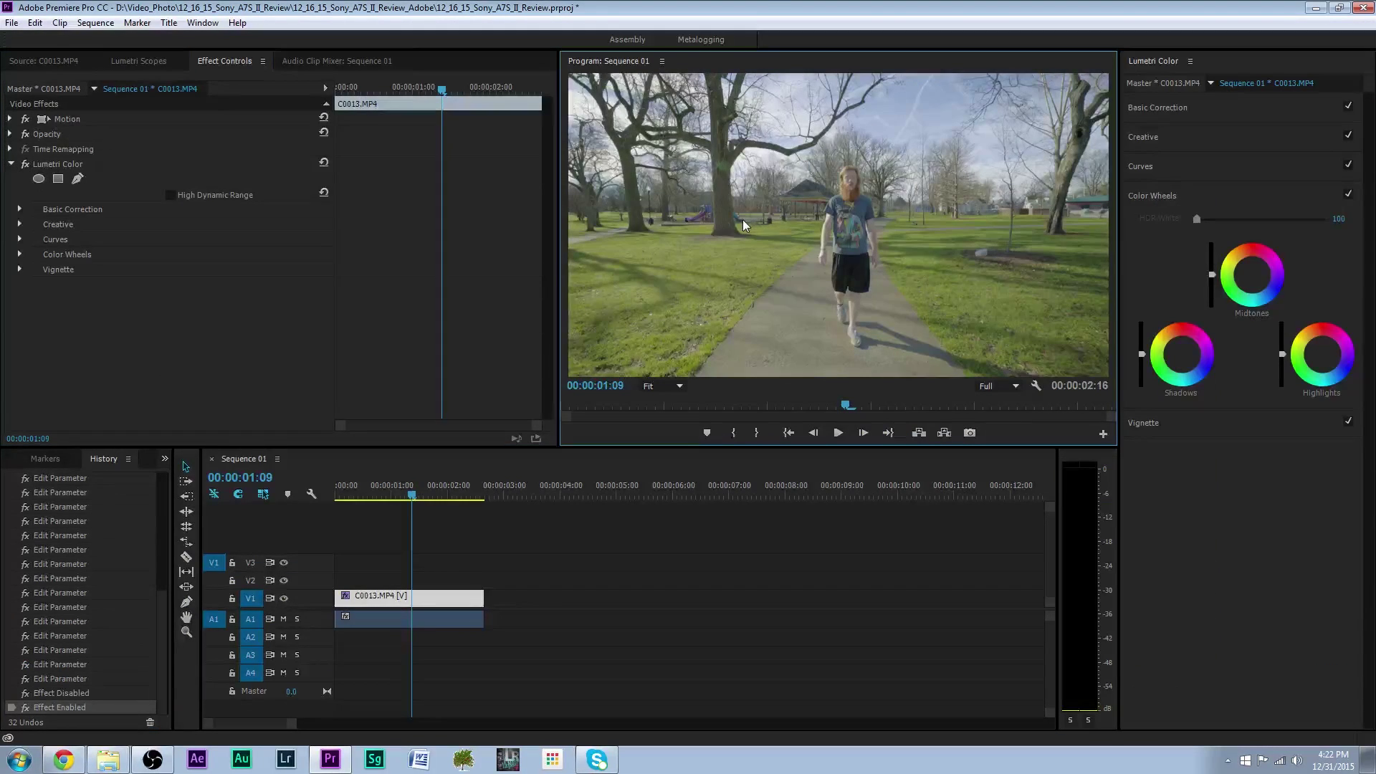
key("grave")
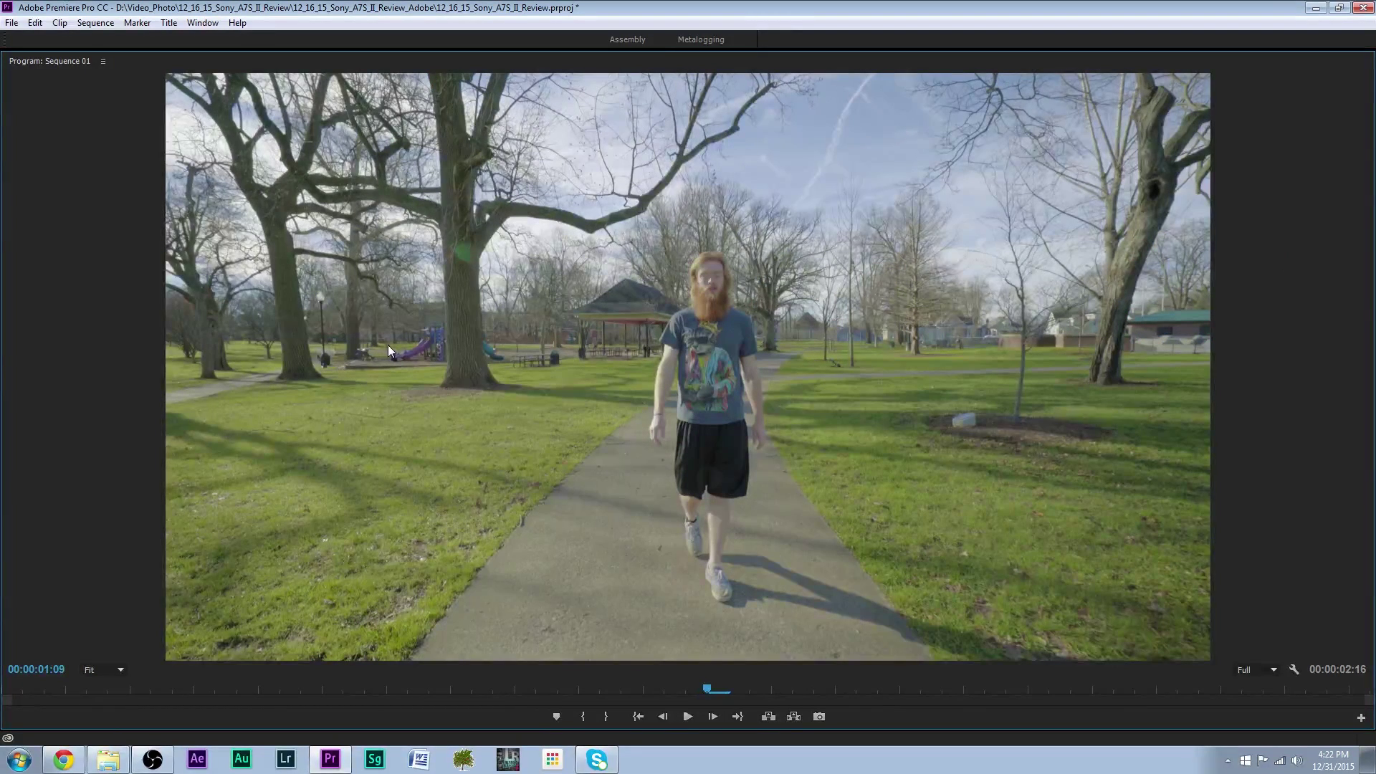
key("grave")
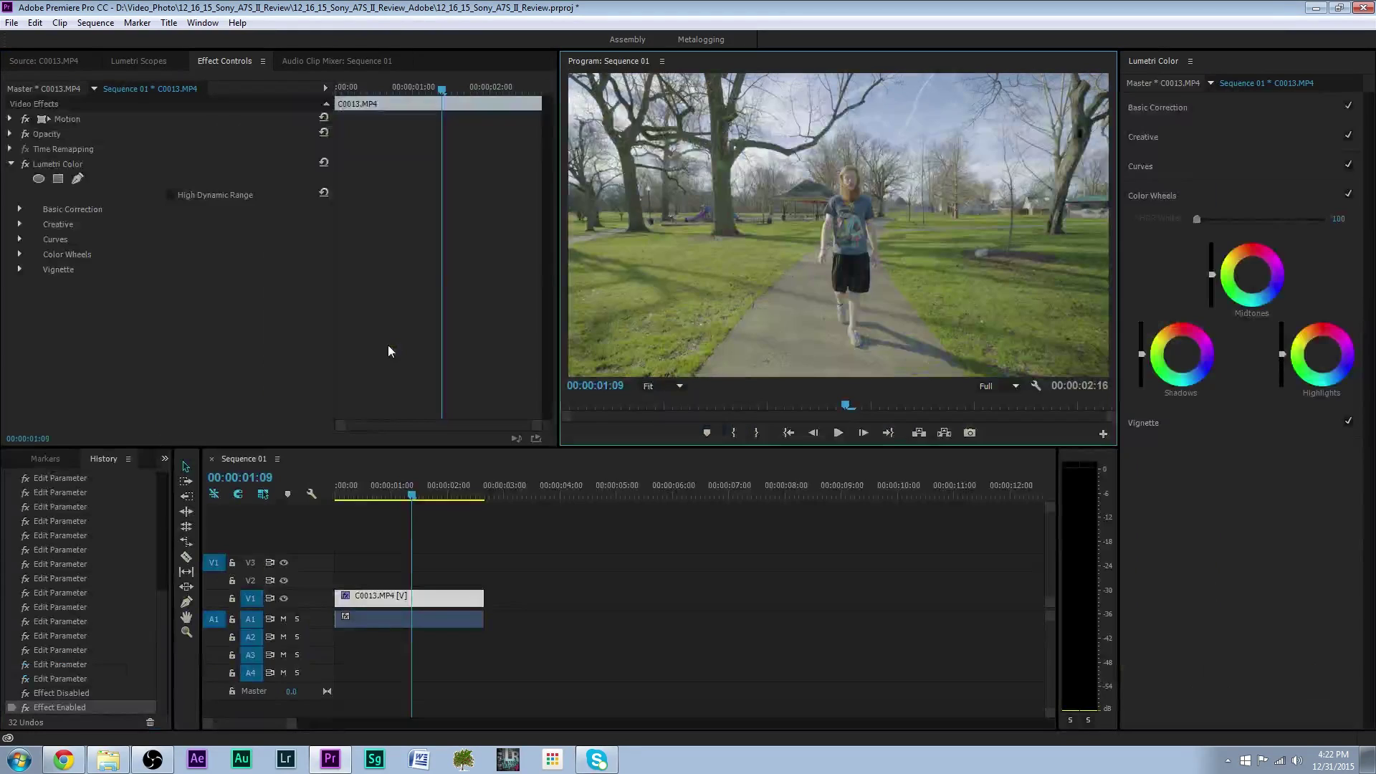